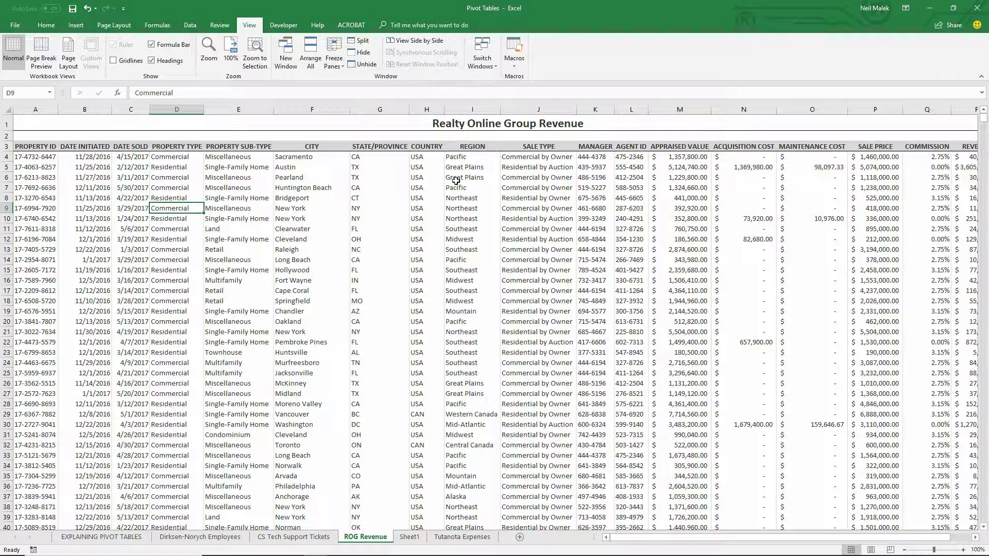
# Switch to the Insert ribbon on the ROG Revenue data sheet
pyautogui.click(78, 30)
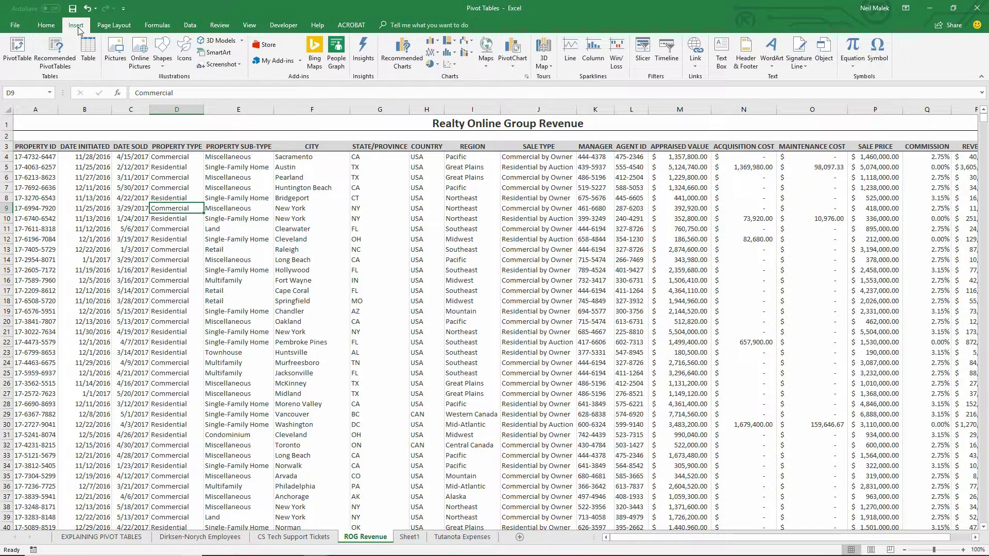
# Insert a PivotTable from range A3:R6781 onto a new worksheet, Sheet2
pyautogui.click(15, 66)
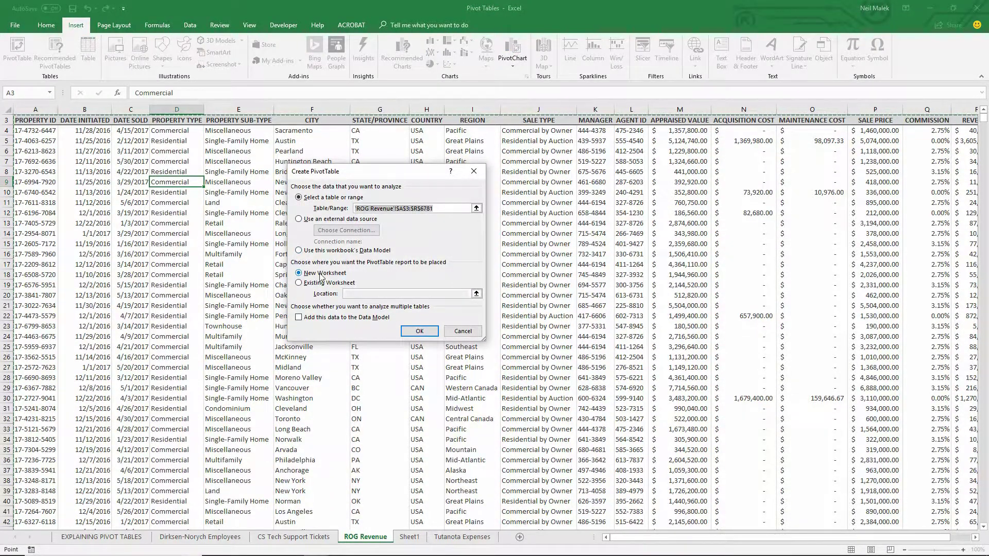
pyautogui.click(429, 336)
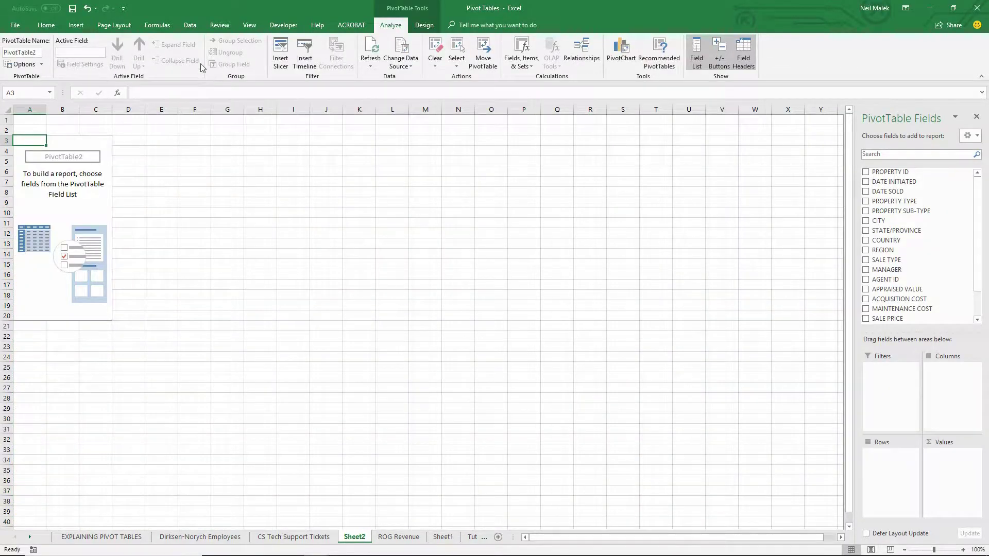
# Turn off Sheet2's gridlines and zoom the view in to 130%
pyautogui.click(250, 26)
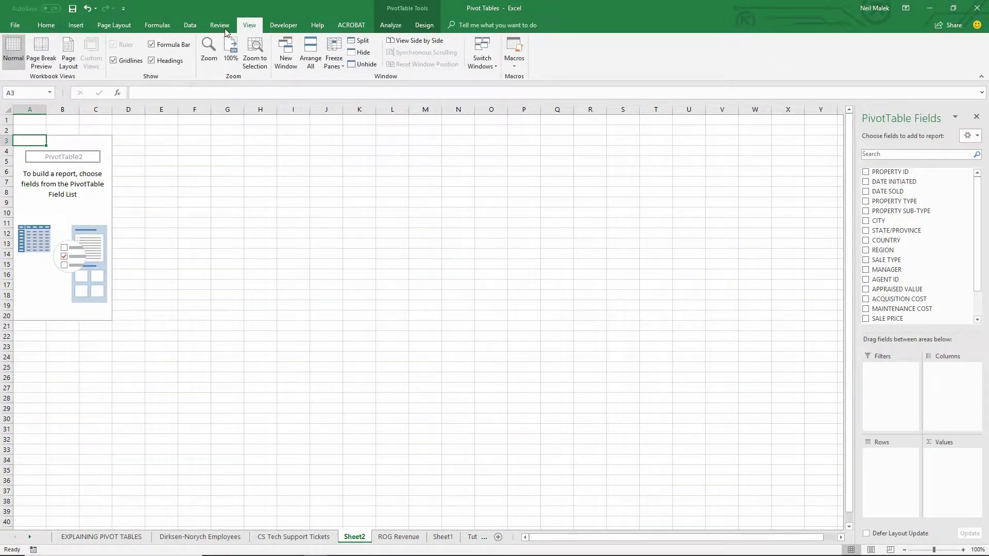
pyautogui.click(114, 60)
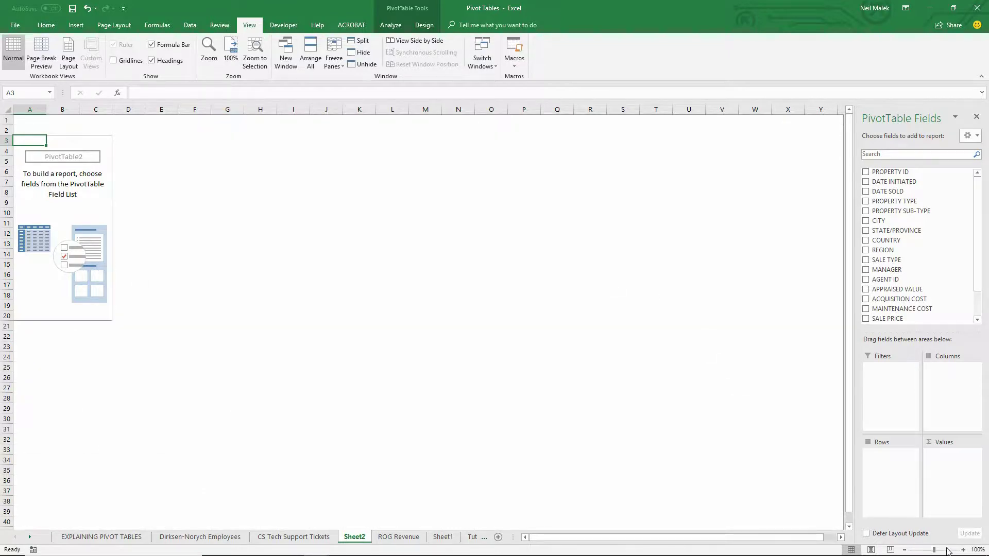
pyautogui.click(963, 550)
pyautogui.click(963, 550)
pyautogui.click(964, 550)
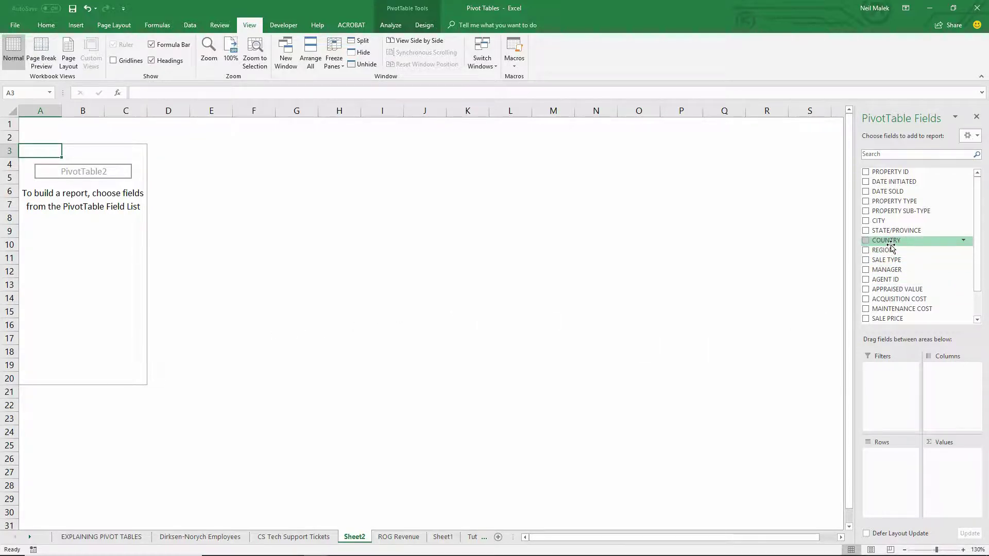
# Put REGION in the pivot's rows and Sum of REVENUE in its values
pyautogui.click(865, 251)
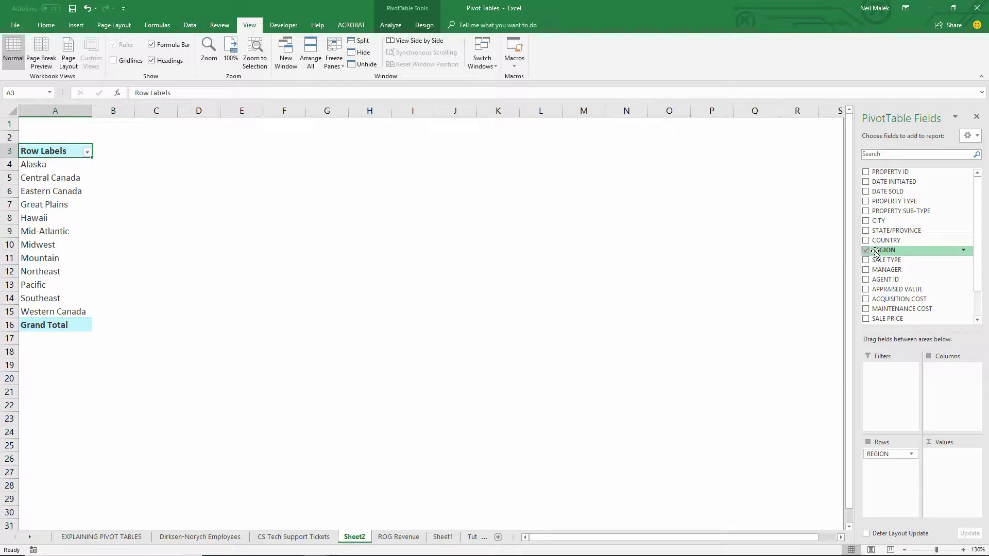
pyautogui.scroll(-2, 865, 253)
pyautogui.click(866, 306)
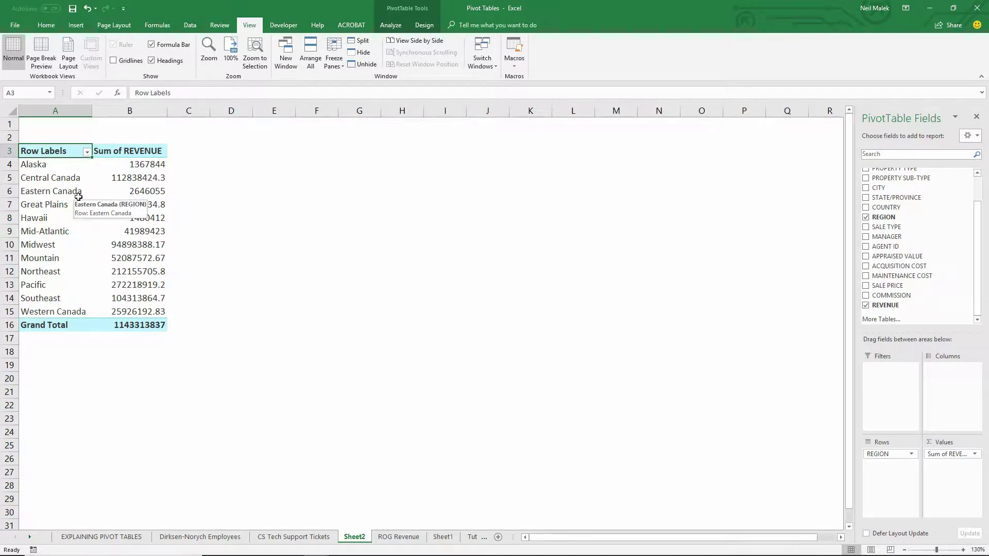
pyautogui.click(960, 454)
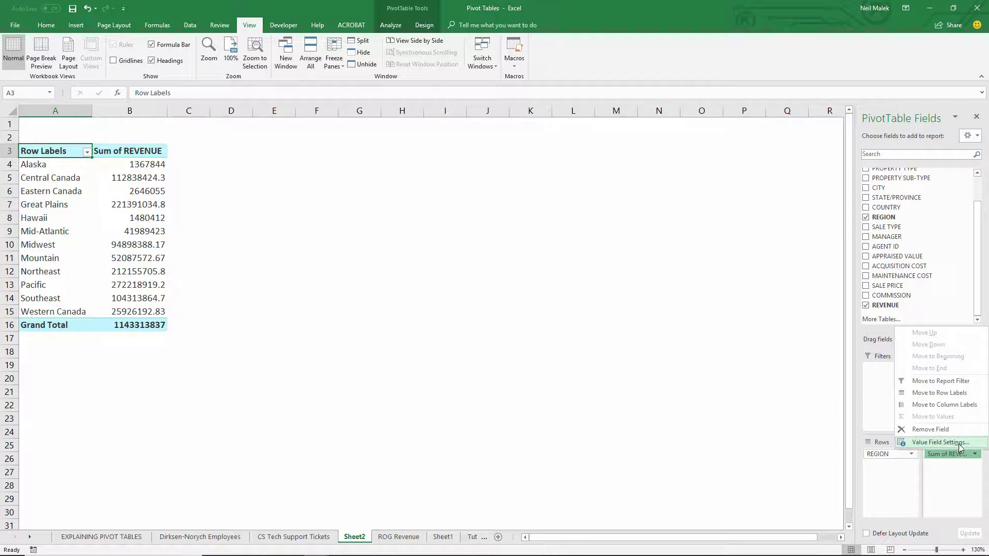
# Name the value field 'Total Revenue by Region' and use Accounting format with $ and 2 decimals
pyautogui.click(940, 442)
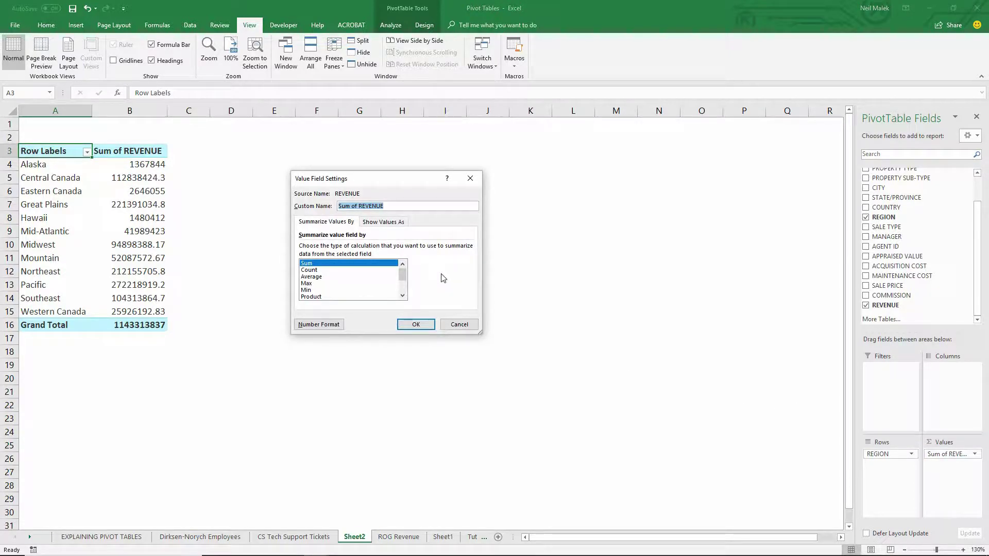
pyautogui.write('Total Revenue by Region')
pyautogui.click(324, 325)
pyautogui.click(283, 202)
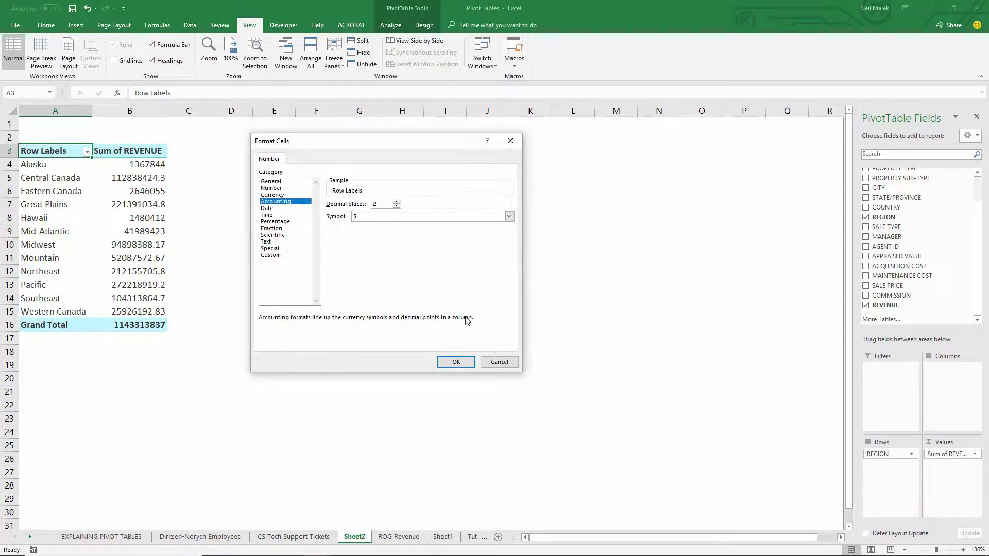
pyautogui.click(467, 363)
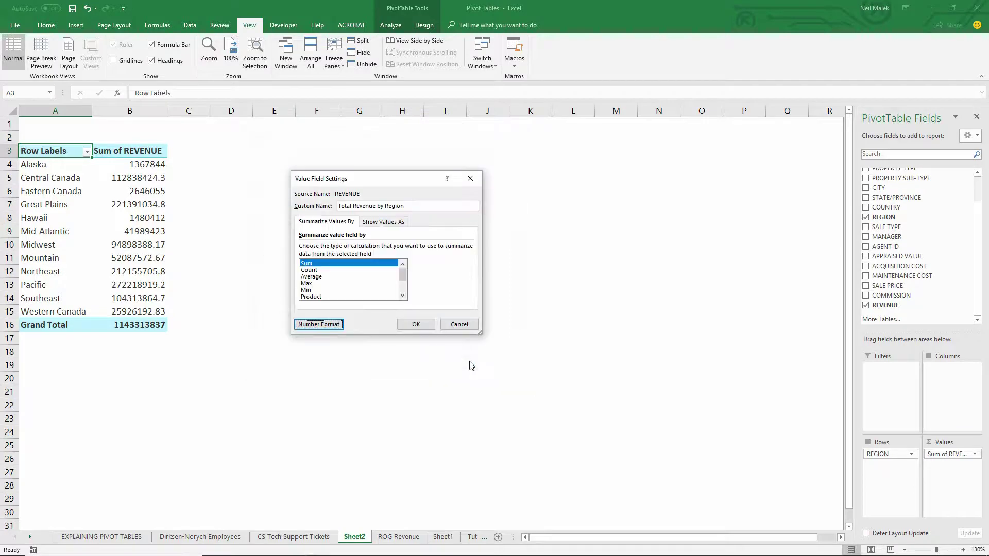
pyautogui.click(405, 325)
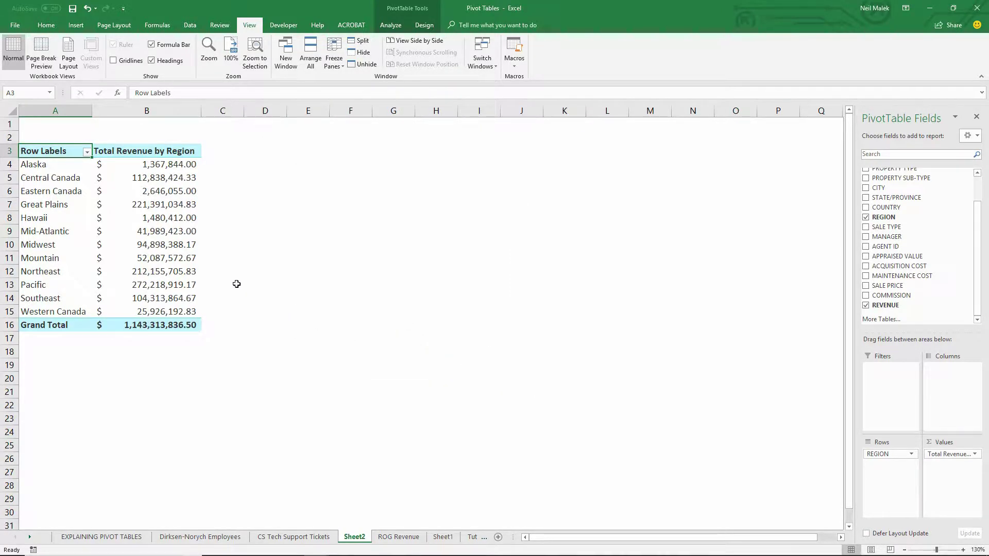
# Sort regions by total revenue largest to smallest, putting Pacific first and Alaska last
pyautogui.rightClick(170, 206)
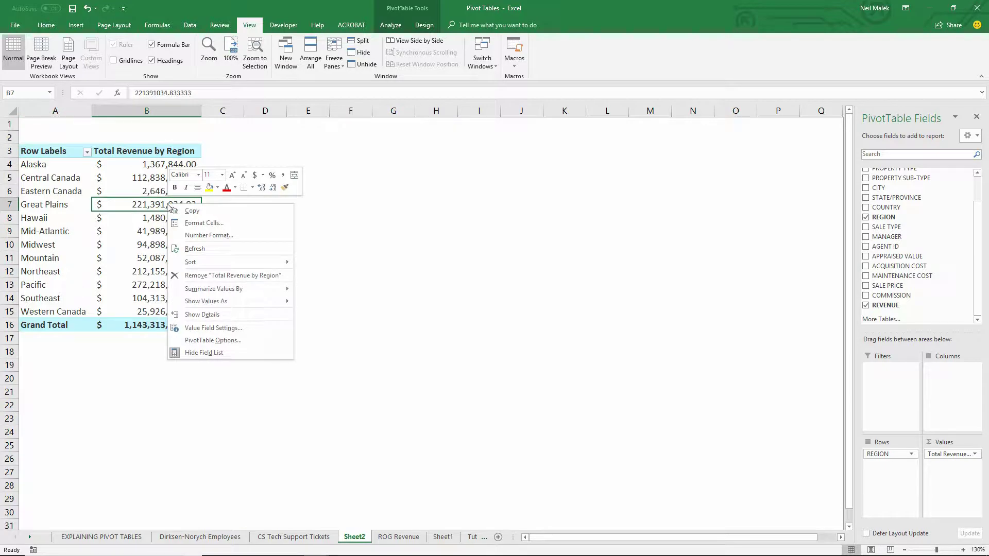
pyautogui.moveTo(251, 265)
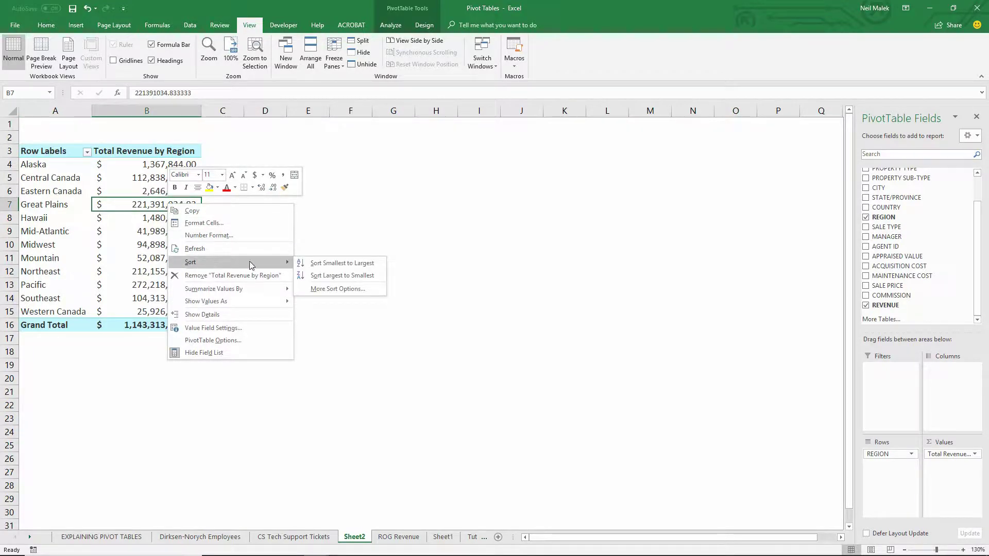
pyautogui.click(323, 277)
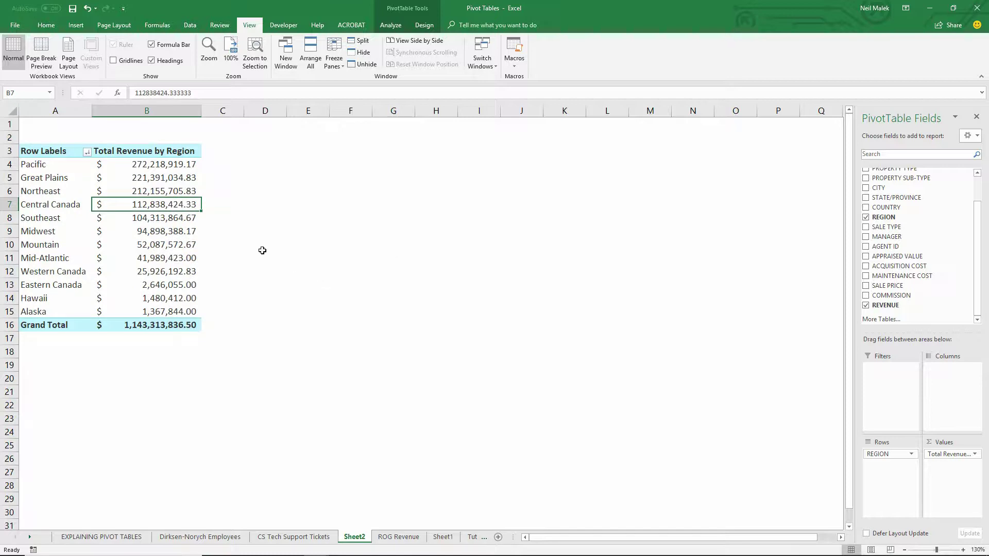
pyautogui.moveTo(175, 175)
pyautogui.moveTo(167, 312)
# Insert a second PivotTable from the ROG Revenue data at cell D3 of Sheet2
pyautogui.click(399, 537)
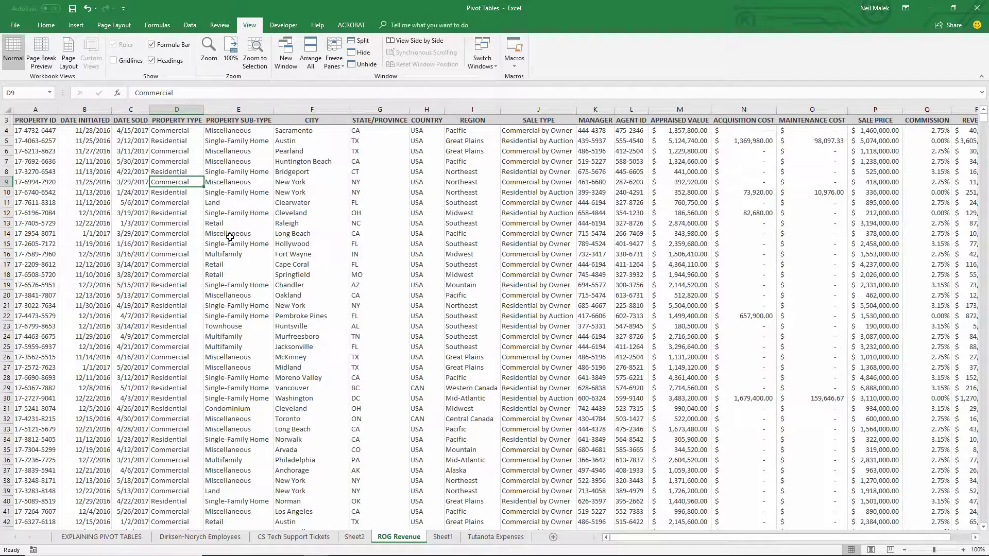
pyautogui.click(74, 25)
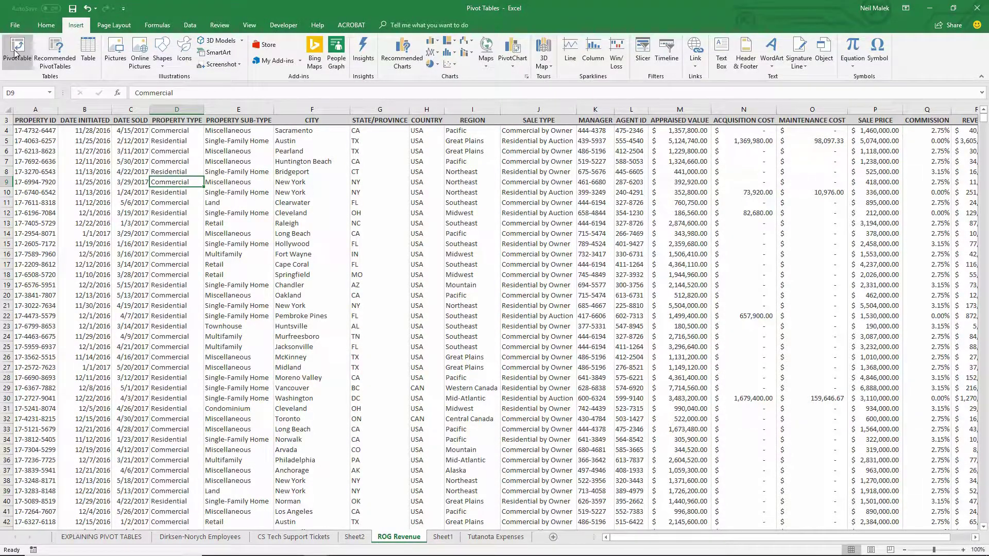
pyautogui.click(17, 51)
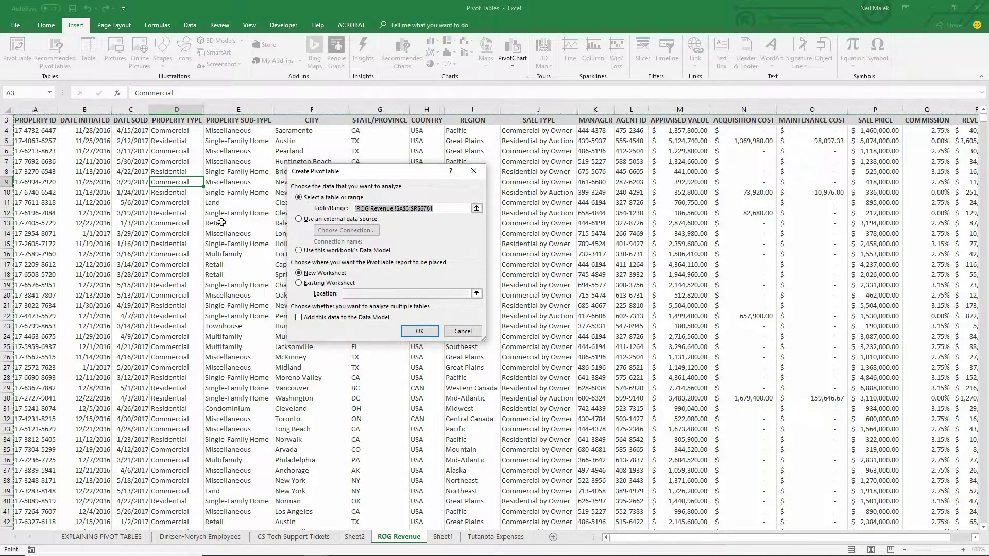
pyautogui.click(302, 287)
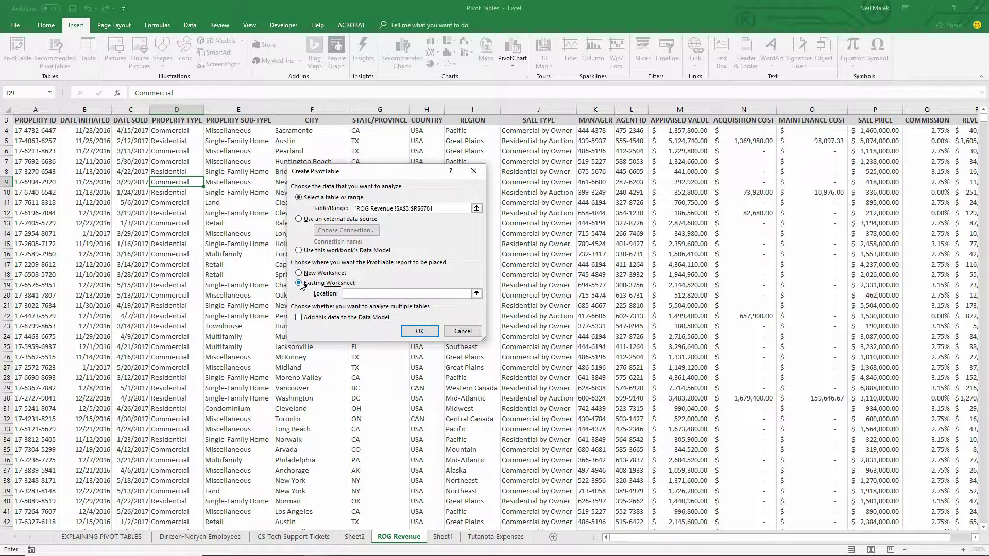
pyautogui.click(369, 294)
pyautogui.click(355, 537)
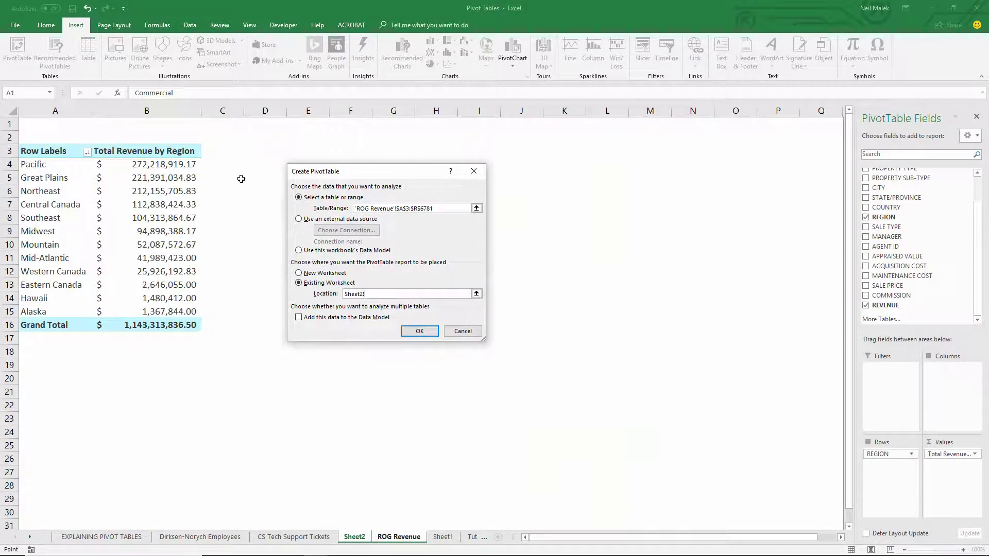
pyautogui.click(265, 153)
pyautogui.click(412, 332)
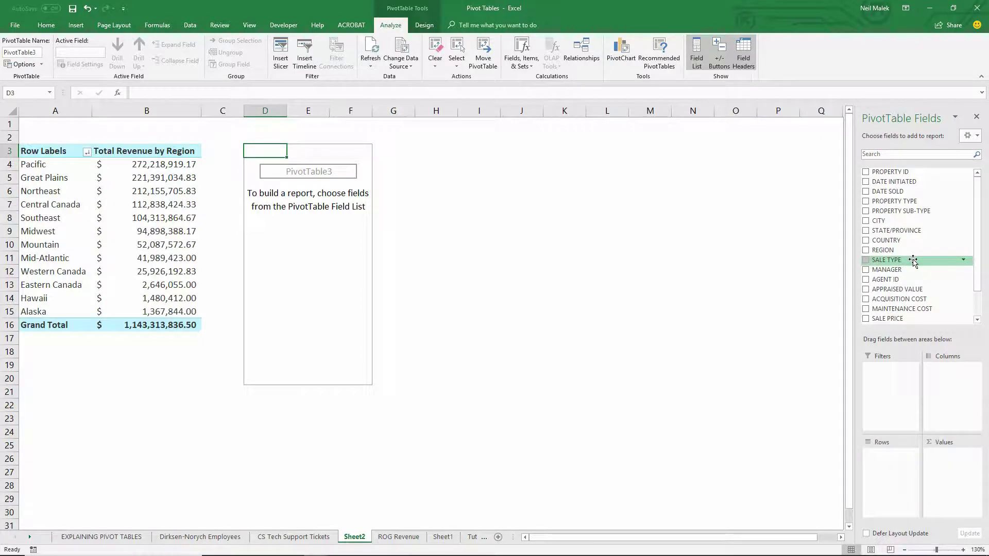
# Put MANAGER in PivotTable3's rows and Sum of REVENUE in its values
pyautogui.click(865, 270)
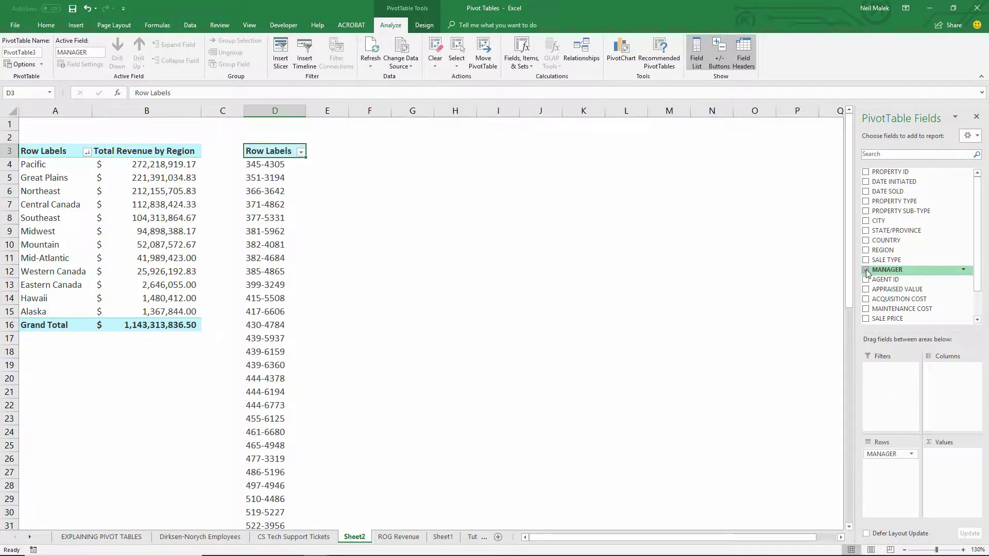
pyautogui.scroll(-1, 867, 273)
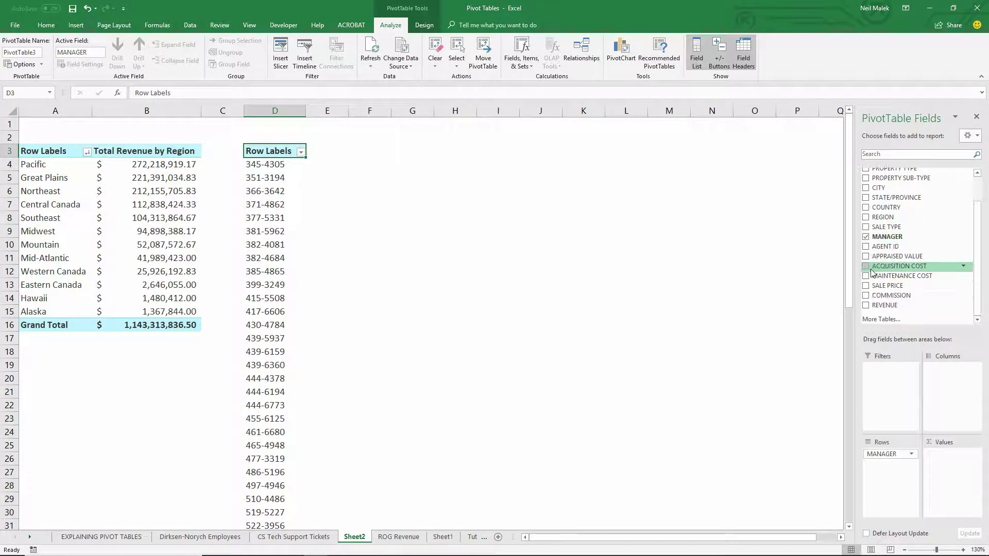
pyautogui.click(867, 306)
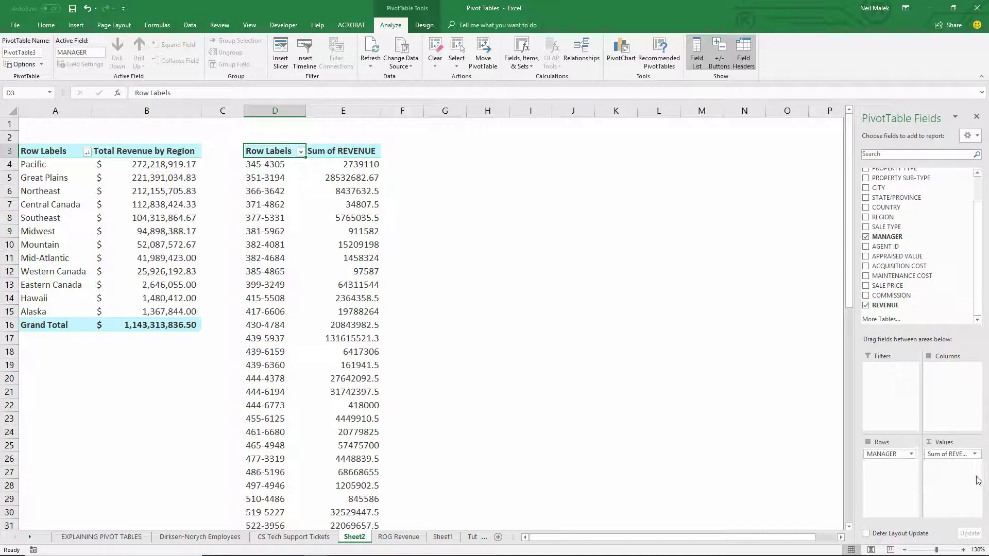
pyautogui.click(971, 455)
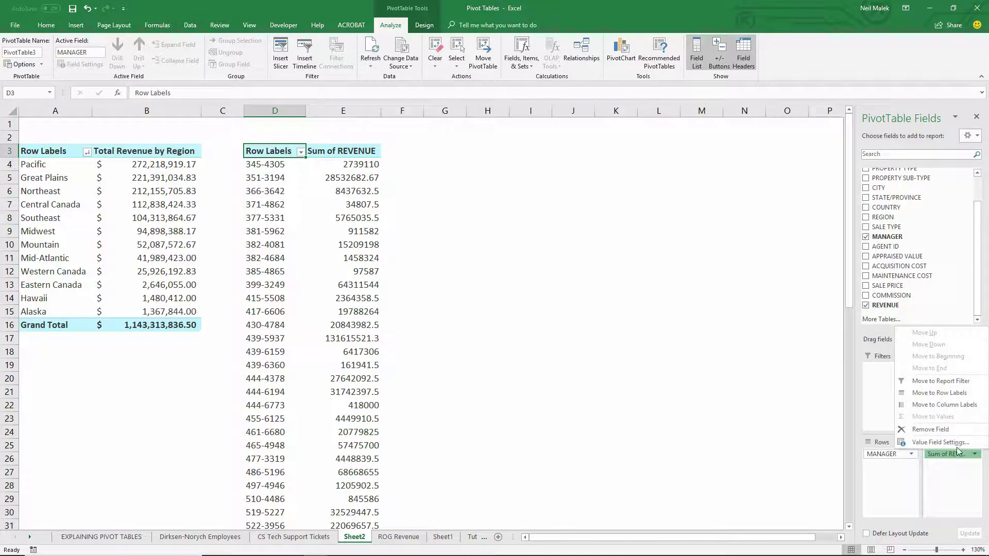
# Title the manager value column 'Total Revenue by Manager' in Accounting format with $ and 2 decimals
pyautogui.click(953, 443)
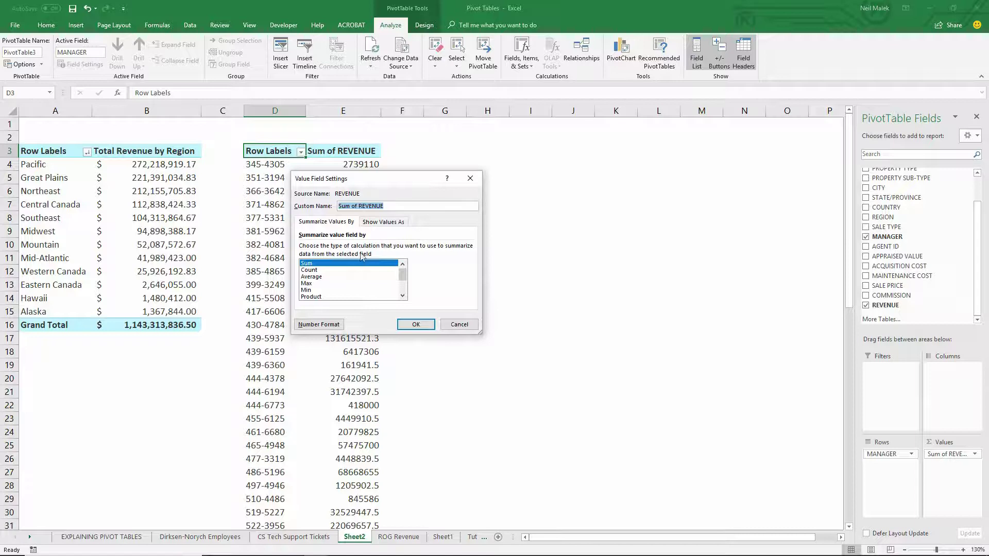
pyautogui.write('Re')
pyautogui.write('tal Revenu')
pyautogui.write('e by Manager')
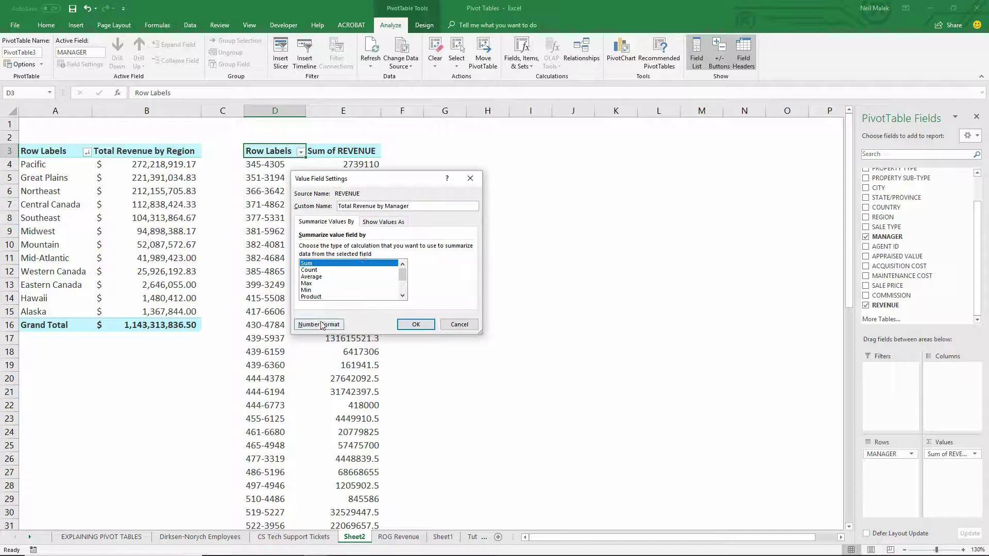
pyautogui.click(322, 324)
pyautogui.click(286, 202)
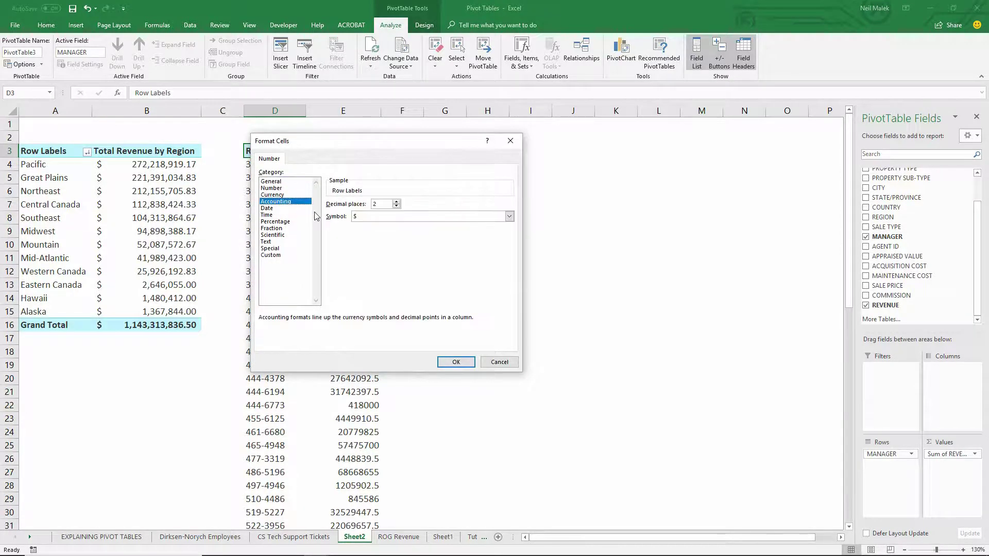
pyautogui.click(451, 361)
pyautogui.click(416, 325)
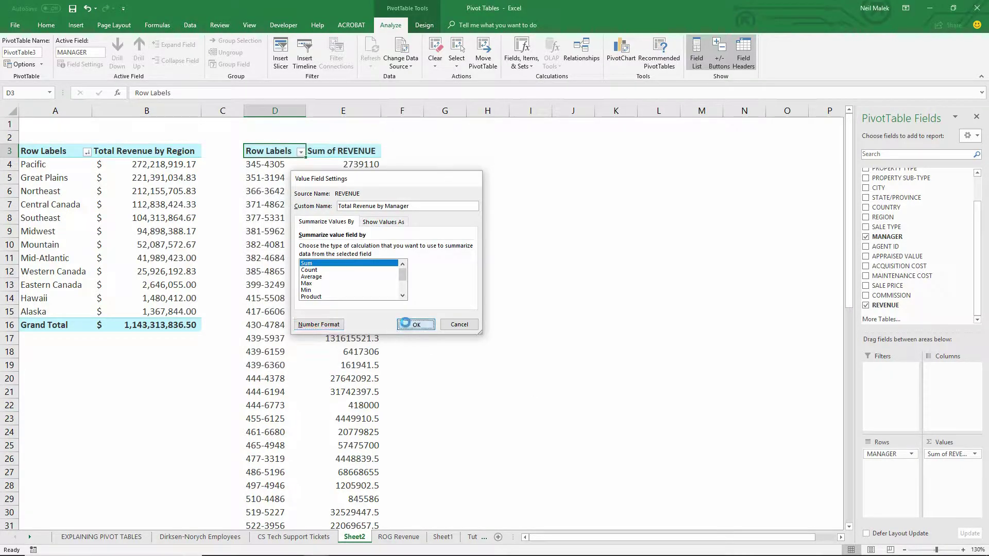
# Sort the managers from largest to smallest revenue
pyautogui.rightClick(356, 206)
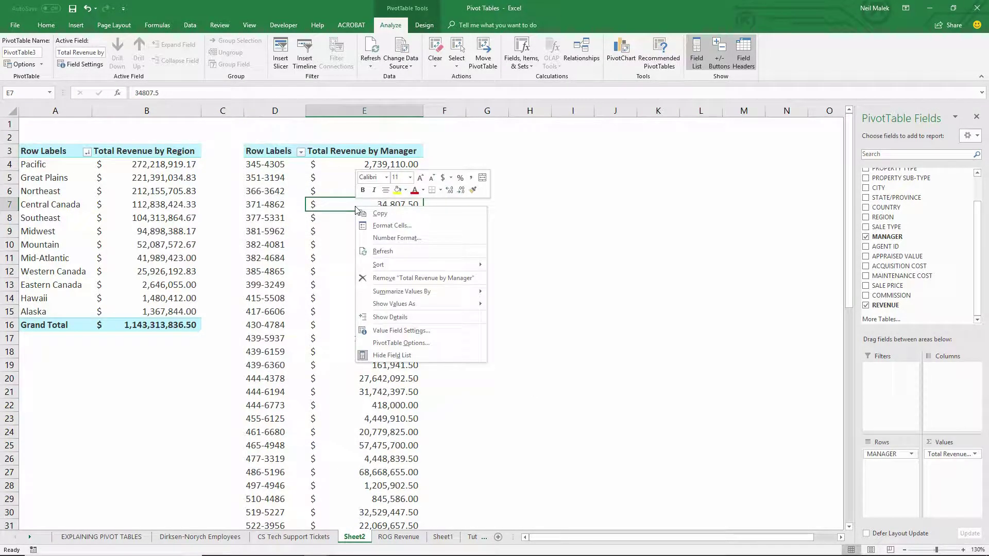
pyautogui.moveTo(438, 264)
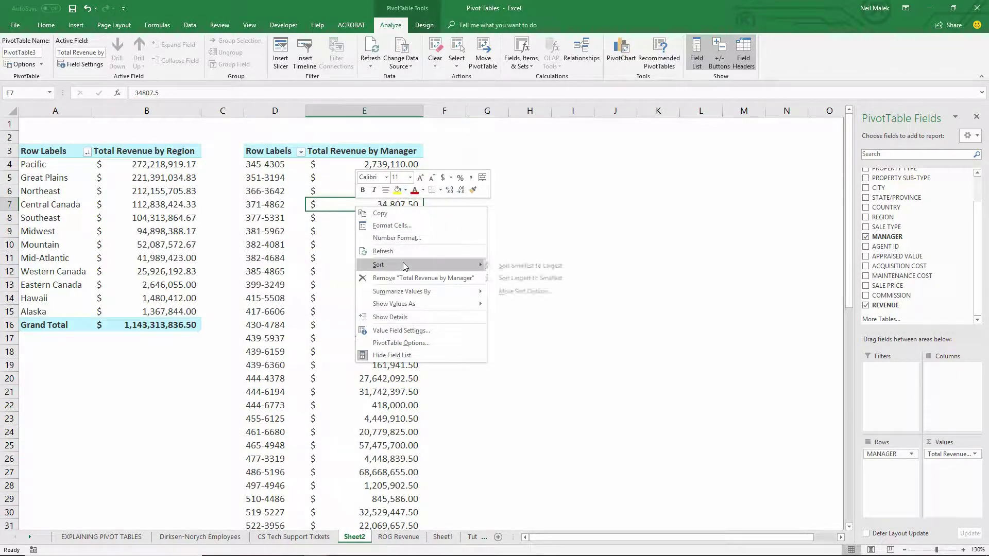
pyautogui.click(548, 282)
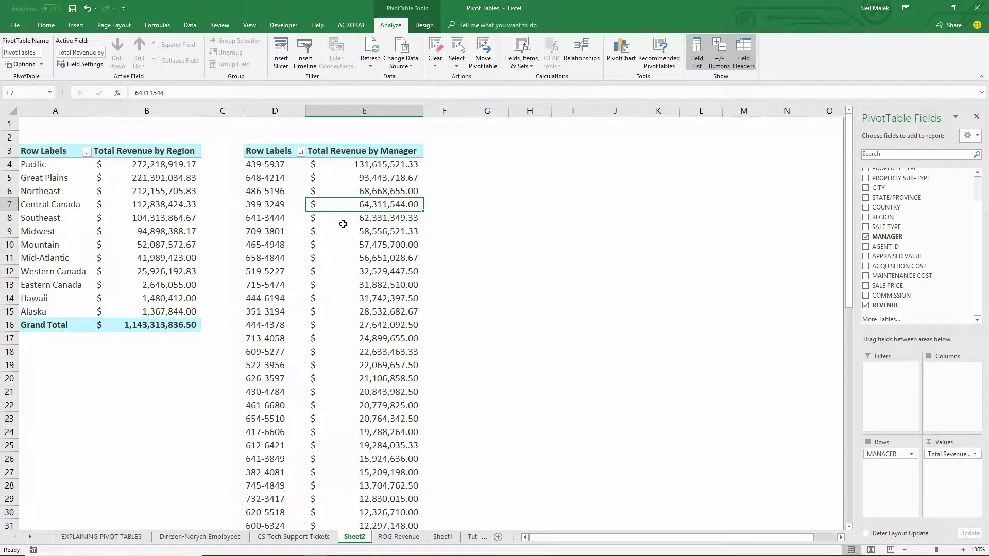
# Filter the manager rows to the top 10 by revenue, totalling $657,465,995.83
pyautogui.click(301, 152)
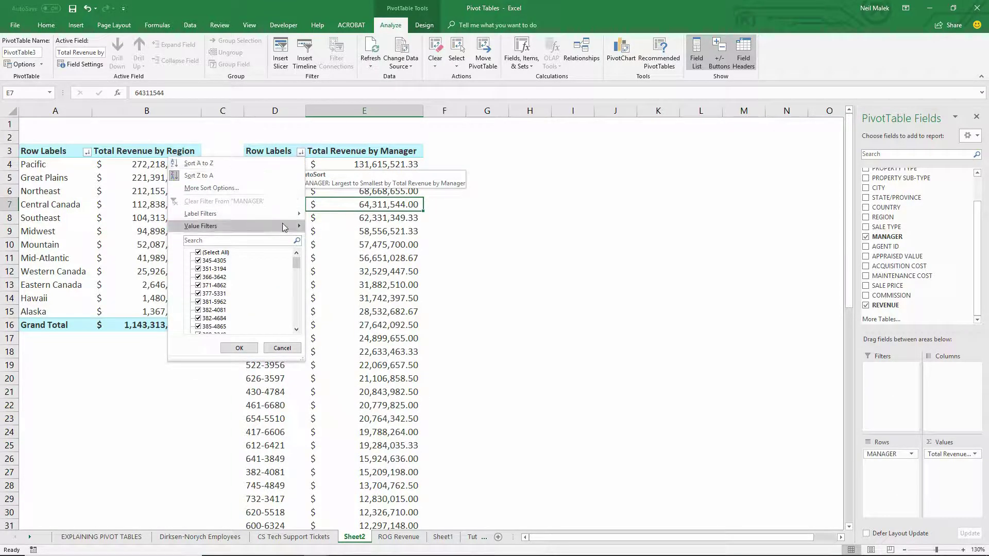
pyautogui.moveTo(285, 228)
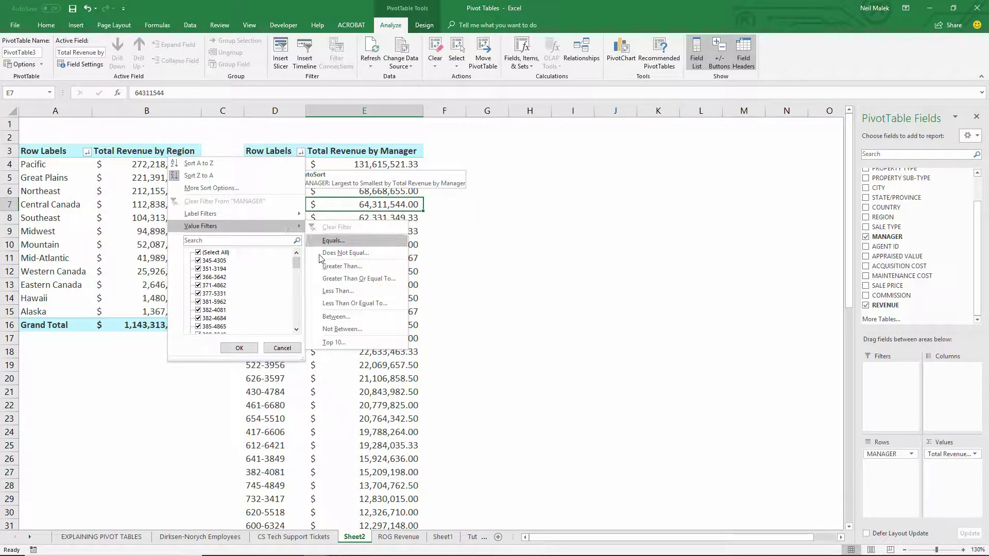
pyautogui.click(359, 344)
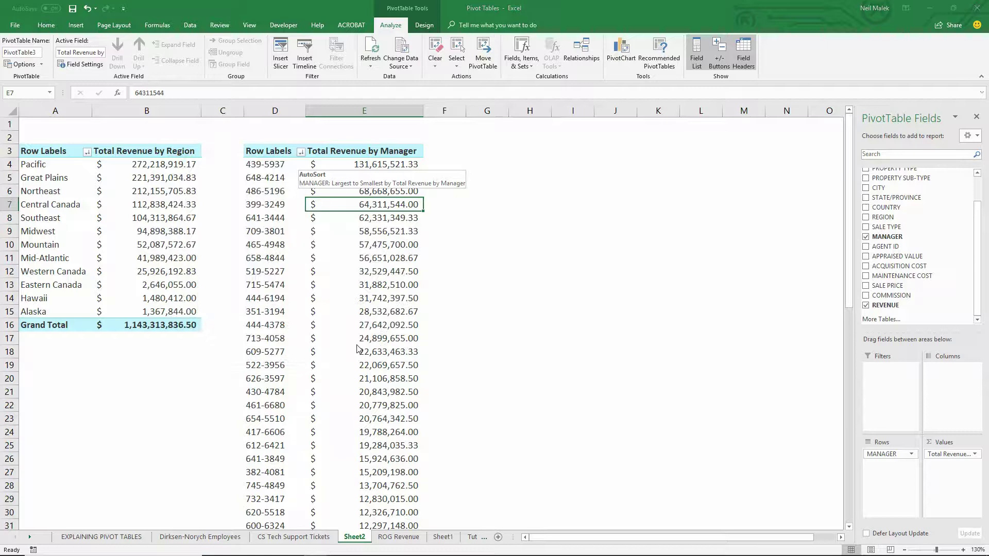
pyautogui.click(440, 274)
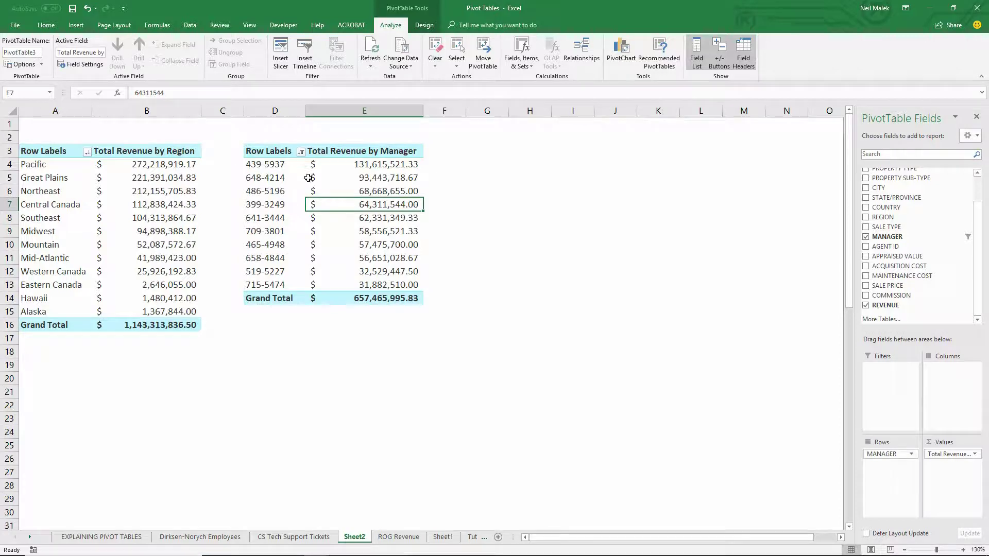
pyautogui.moveTo(308, 177)
pyautogui.scroll(2, 949, 201)
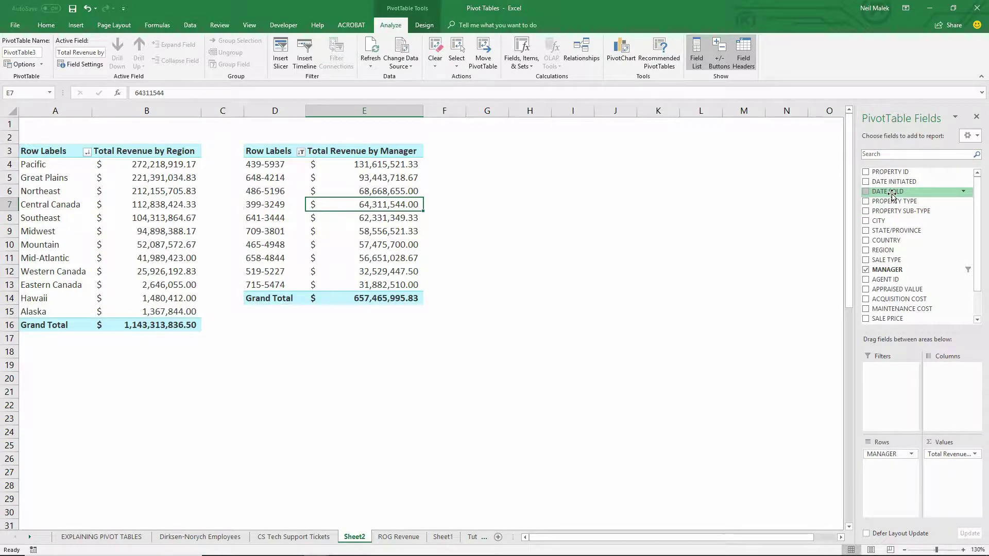
pyautogui.click(132, 184)
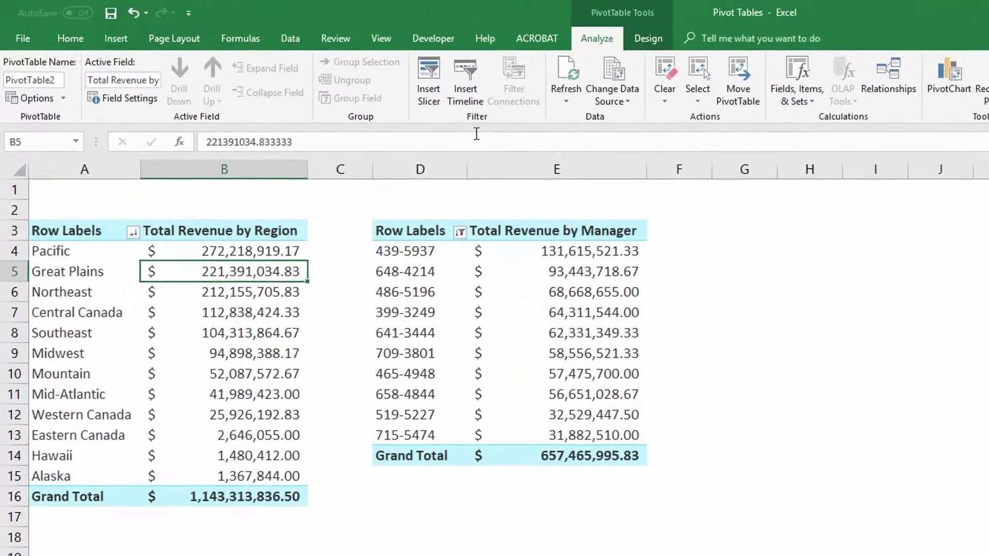
# Insert PROPERTY TYPE and PROPERTY SUB-TYPE slicers for the pivot table
pyautogui.click(441, 109)
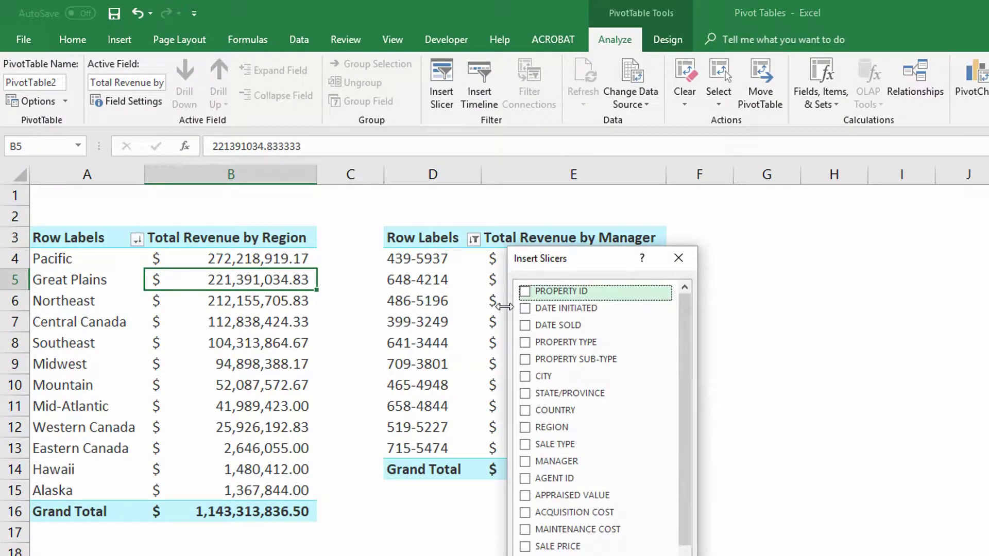
pyautogui.click(525, 346)
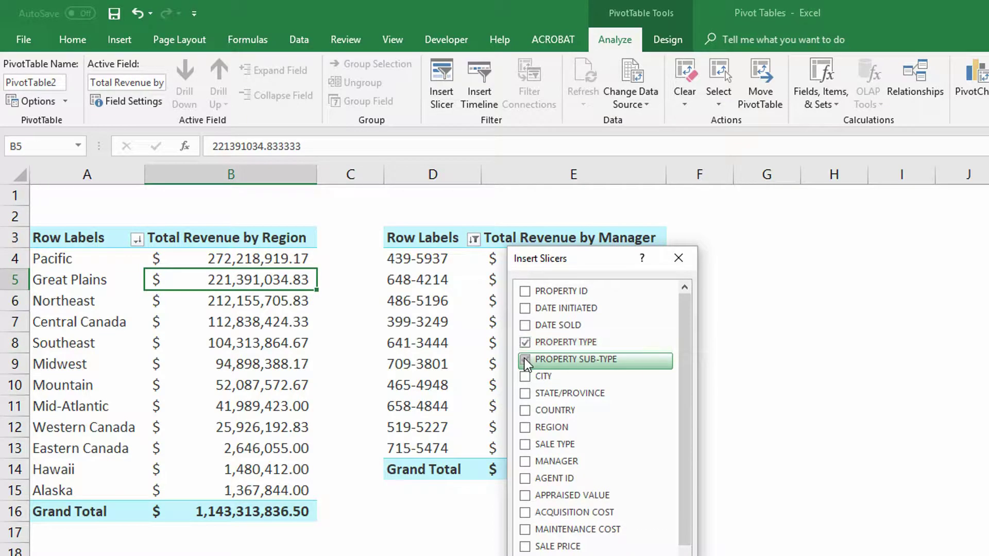
pyautogui.click(525, 361)
pyautogui.press('Return')
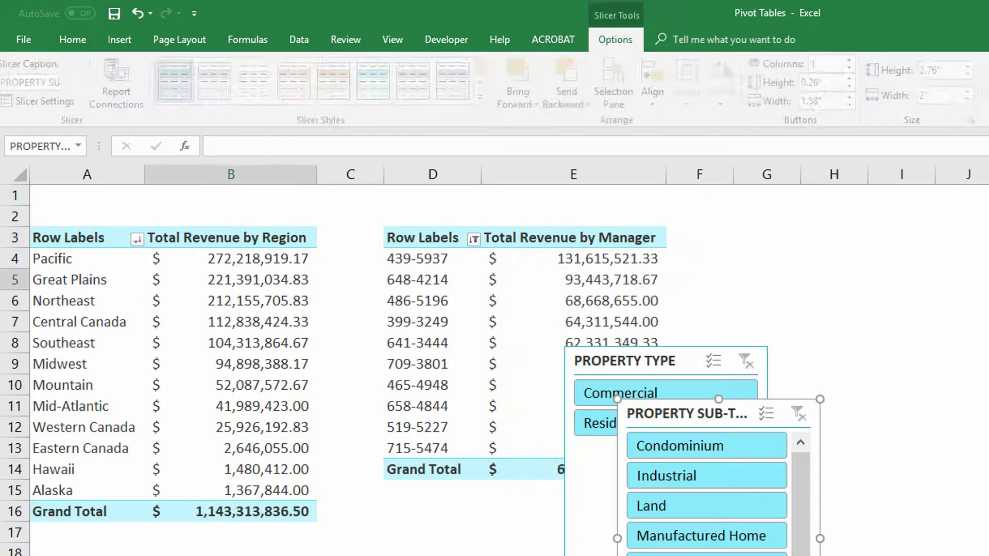
# Move the Property Type slicer right of the pivot tables, widen it to 3.19 inches, use two columns, and shorten it
pyautogui.moveTo(665, 354); pyautogui.dragTo(826, 226)
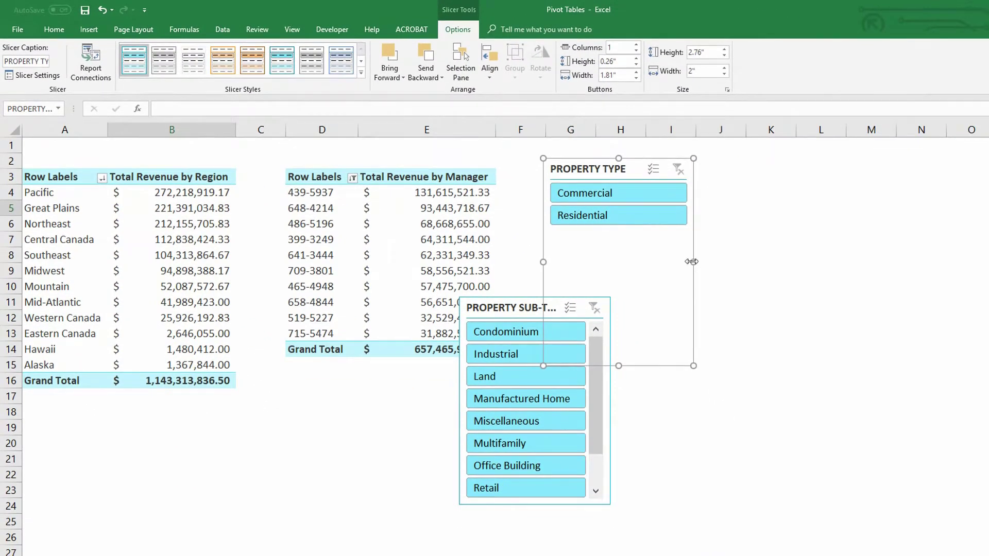
pyautogui.moveTo(932, 352); pyautogui.dragTo(988, 351)
pyautogui.moveTo(783, 261); pyautogui.dragTo(783, 262)
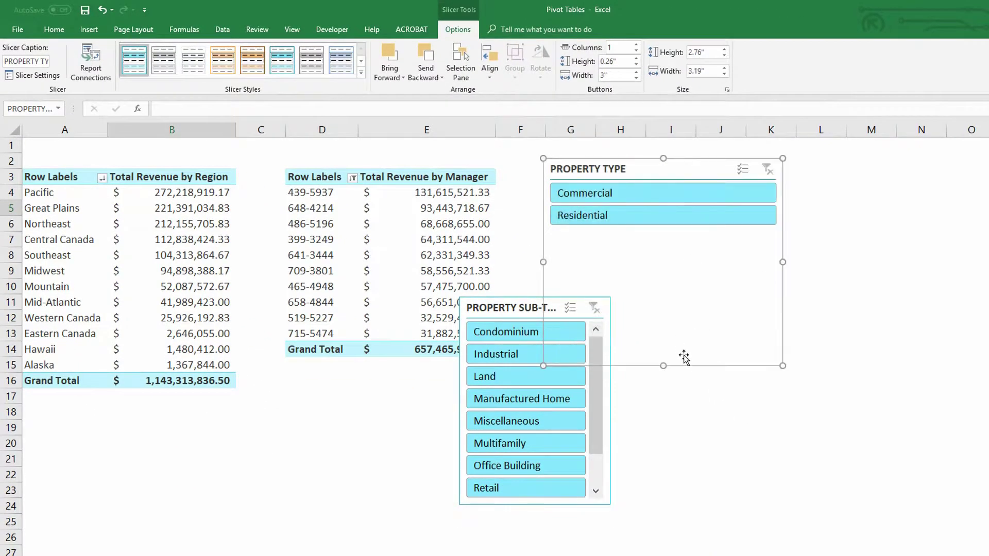
pyautogui.moveTo(663, 366); pyautogui.dragTo(659, 241)
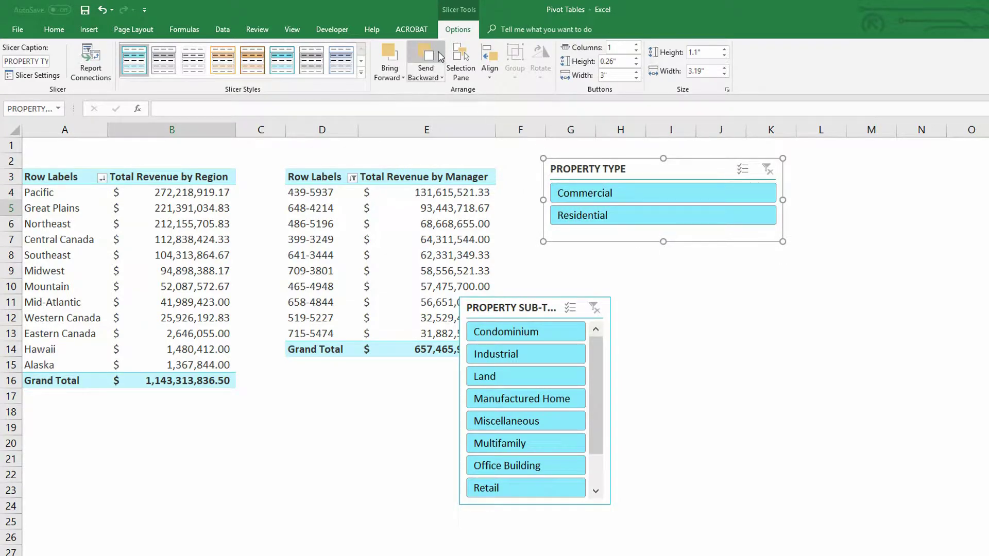
pyautogui.click(636, 45)
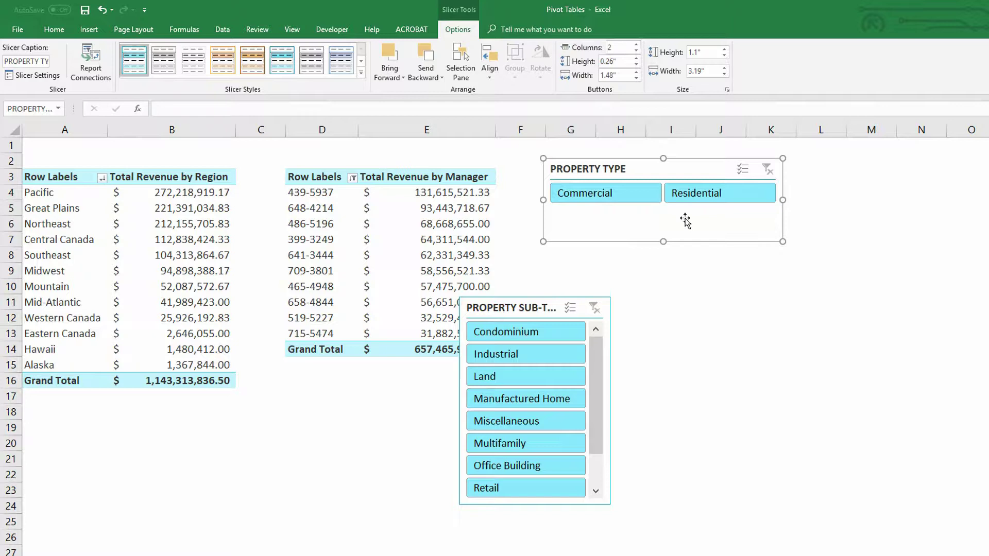
pyautogui.moveTo(665, 242); pyautogui.dragTo(658, 213)
# Place the Sub-Type slicer beneath it at matching width, in two columns, shortened to fit its buttons
pyautogui.moveTo(547, 321); pyautogui.dragTo(627, 241)
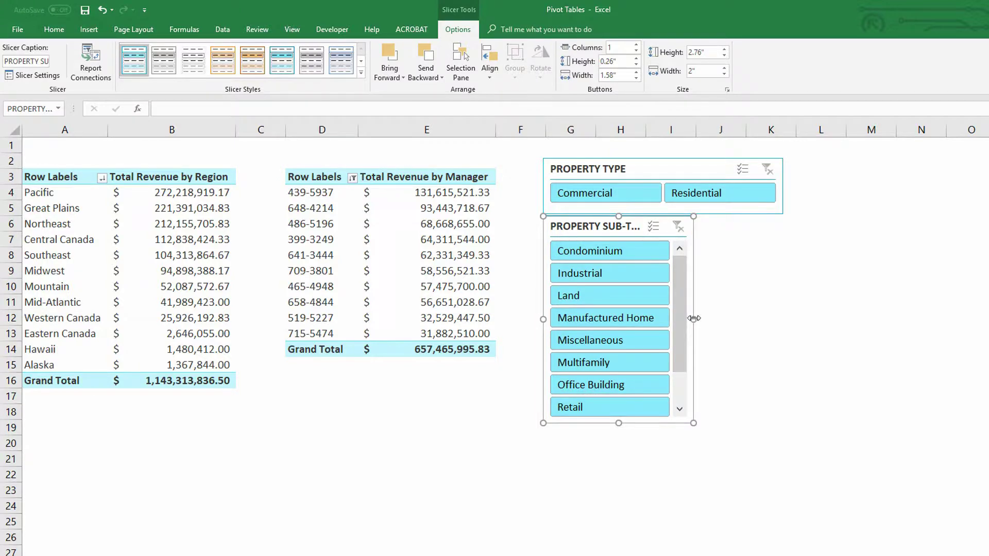
pyautogui.moveTo(693, 319); pyautogui.dragTo(782, 318)
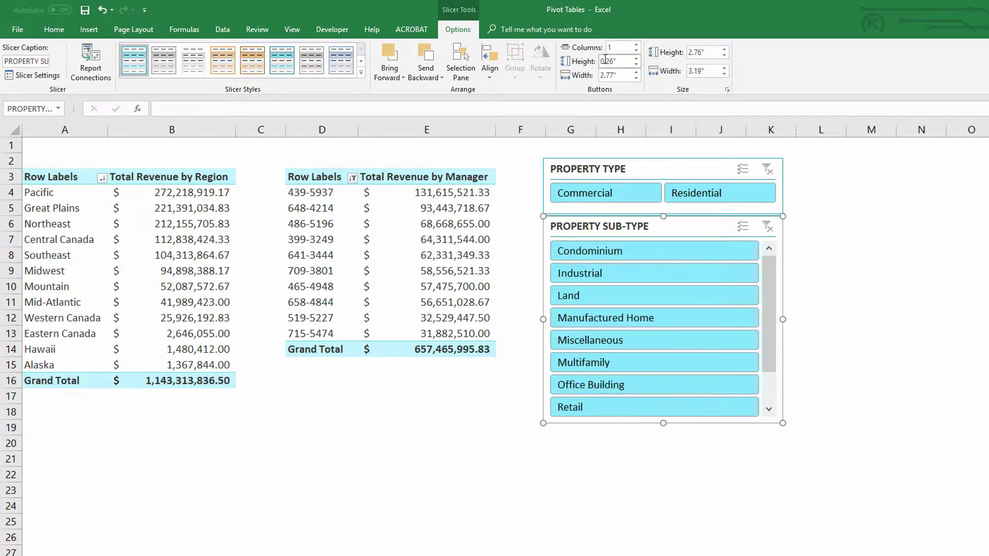
pyautogui.click(638, 45)
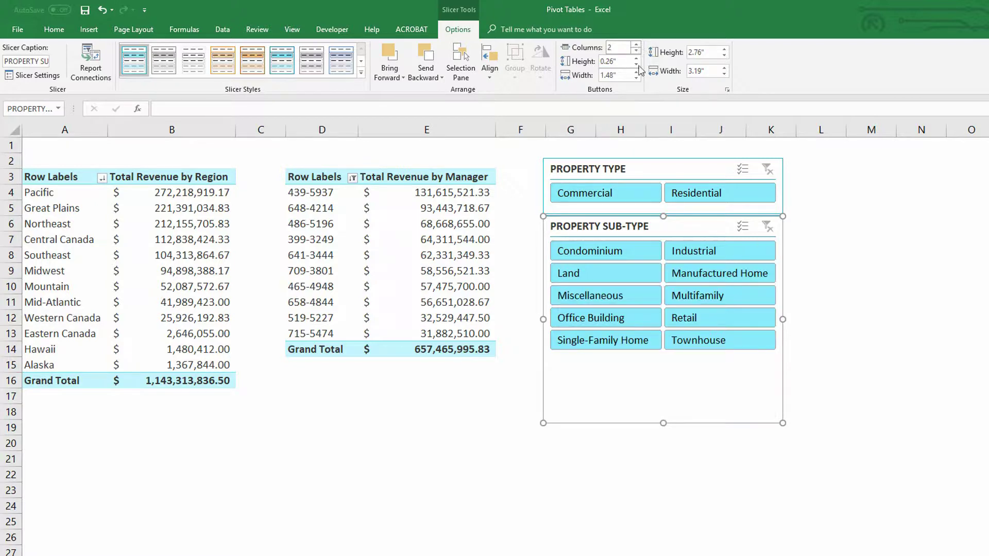
pyautogui.moveTo(664, 423); pyautogui.dragTo(659, 359)
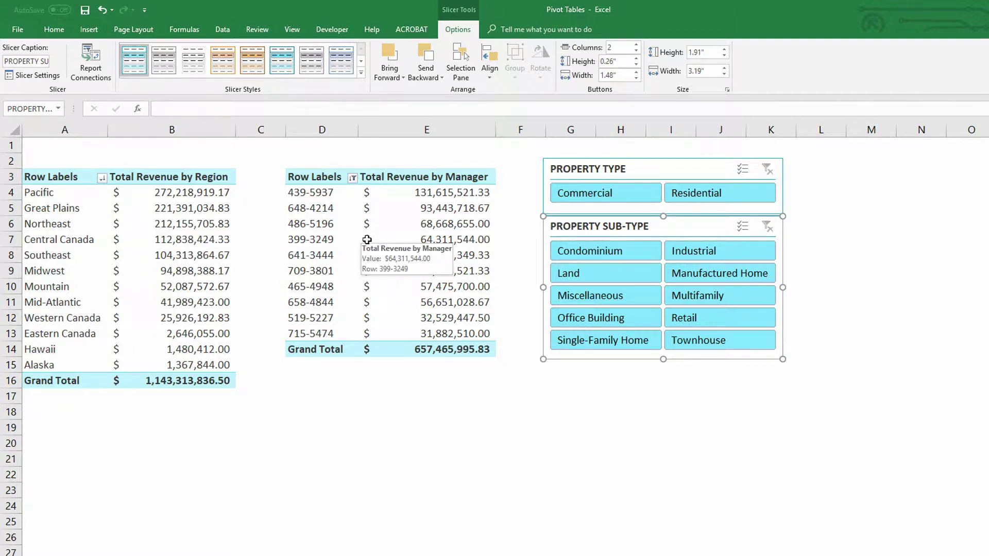
# Connect the Property Type slicer to PivotTable3 through Report Connections
pyautogui.click(597, 170)
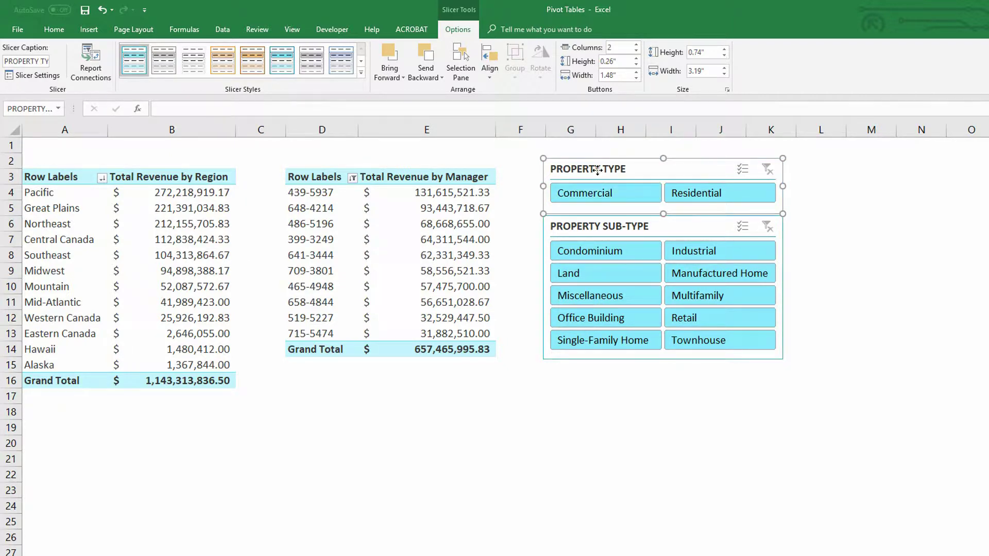
pyautogui.click(92, 72)
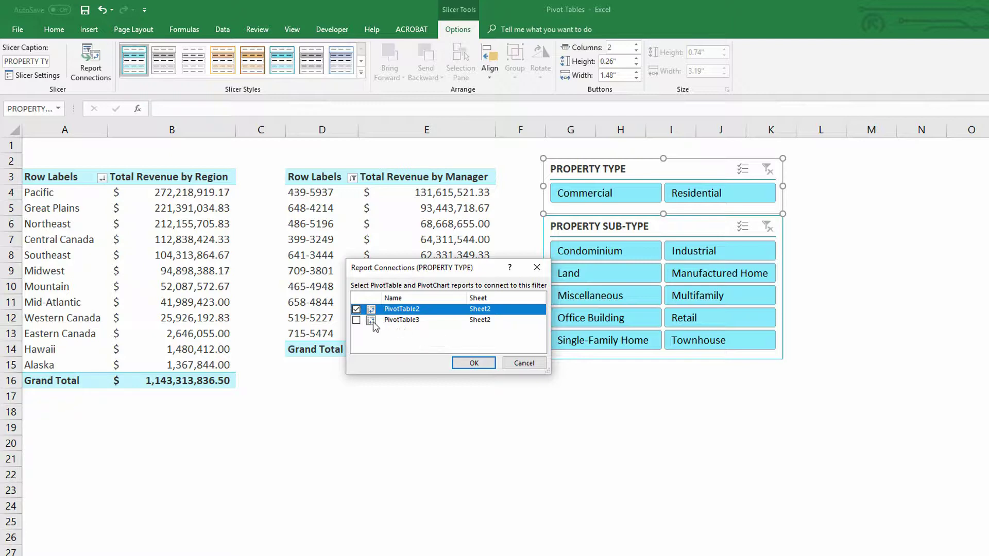
pyautogui.click(357, 321)
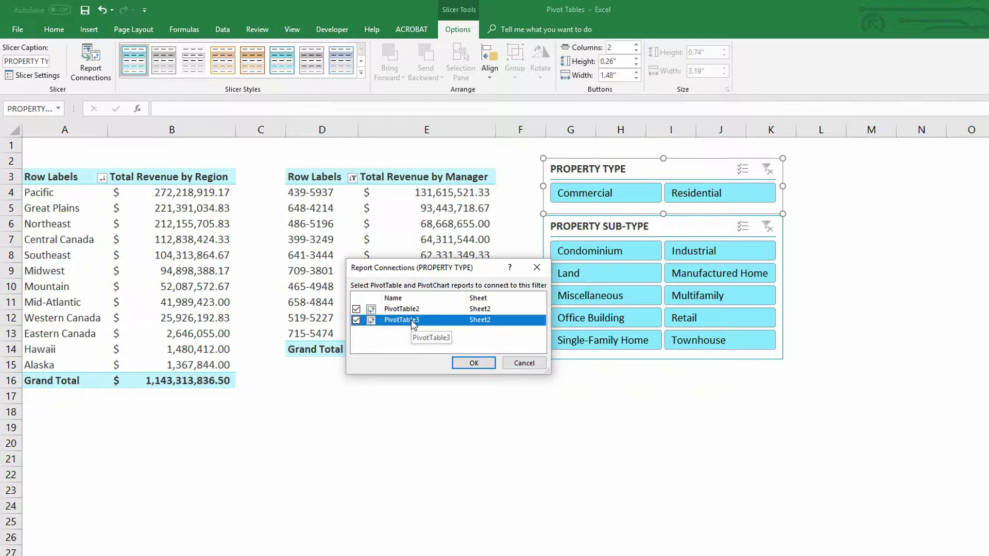
pyautogui.click(474, 364)
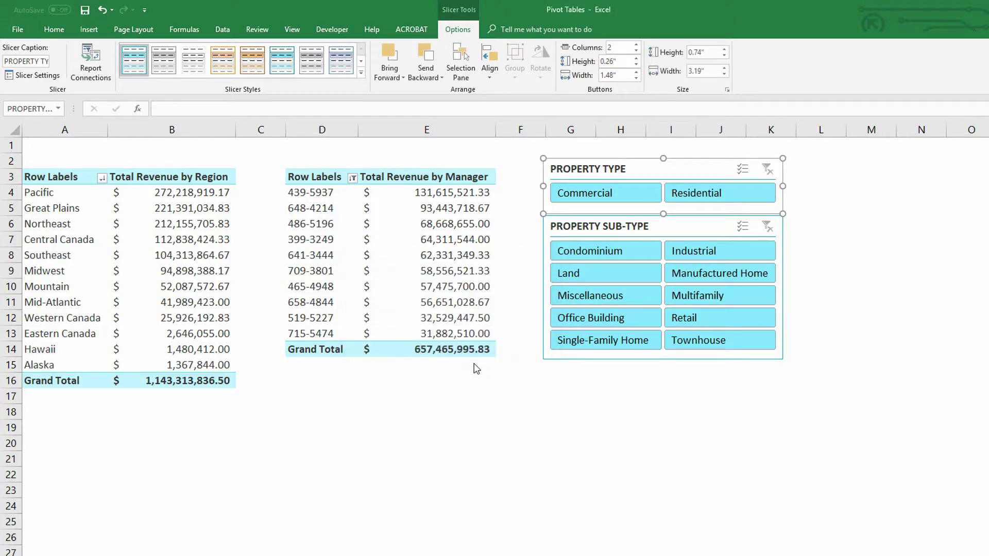
# Connect the Property Sub-Type slicer to PivotTable3 as well
pyautogui.click(626, 221)
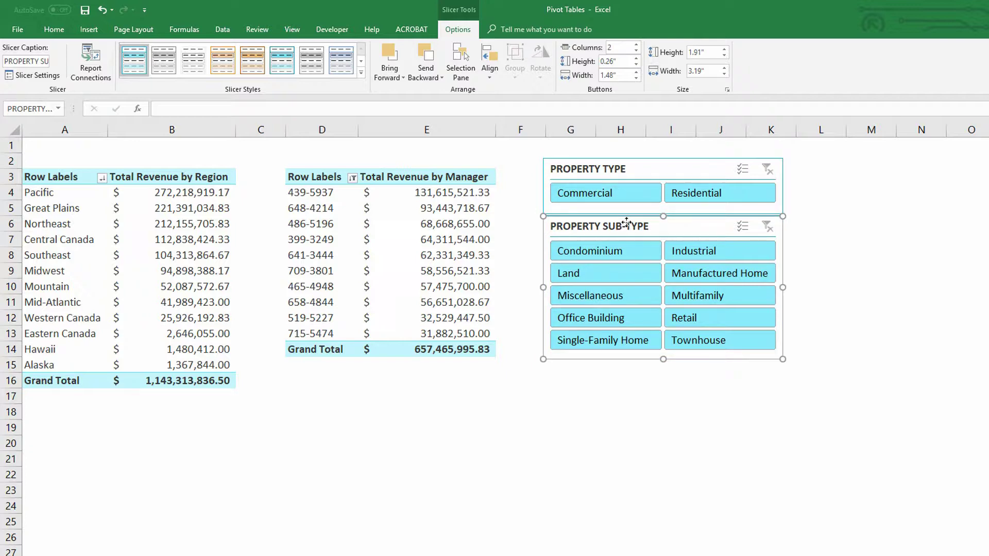
pyautogui.click(91, 75)
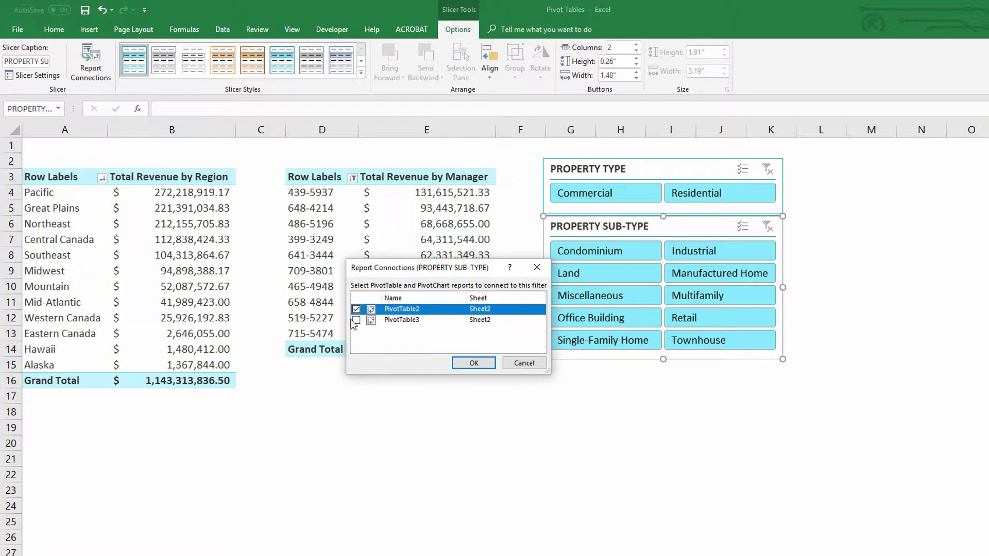
pyautogui.click(356, 321)
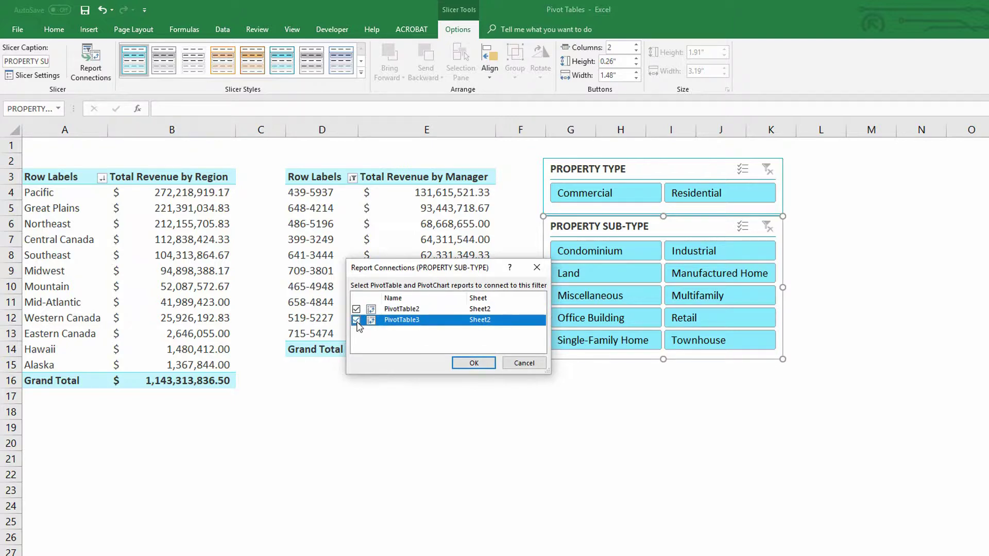
pyautogui.click(485, 364)
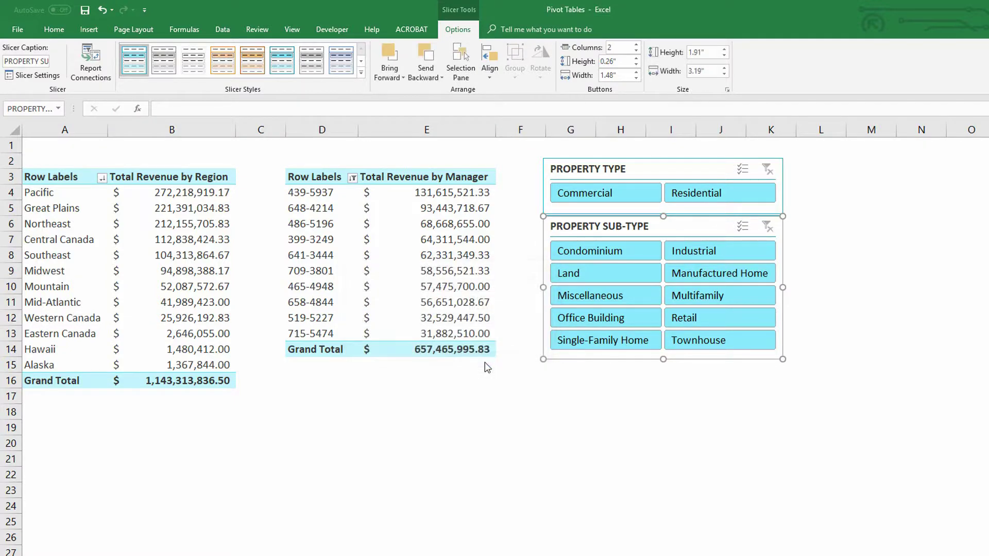
# Filter the Property Type slicer to Commercial, then switch it to Residential
pyautogui.click(603, 198)
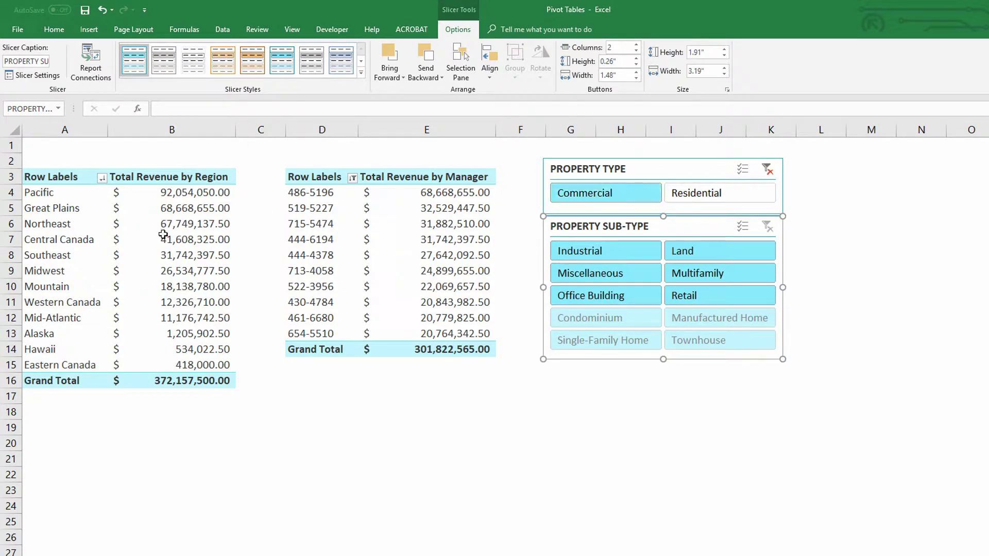
pyautogui.moveTo(374, 231)
pyautogui.click(692, 197)
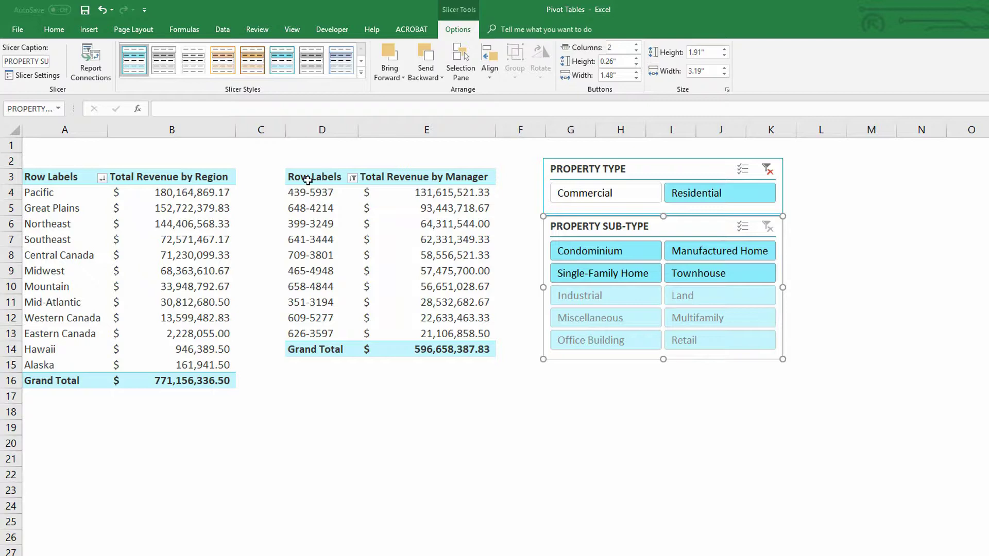
# Pick Condominium, Single-Family Home, then Manufactured Home in the Sub-Type slicer, giving $234,057.83 totals
pyautogui.moveTo(413, 213)
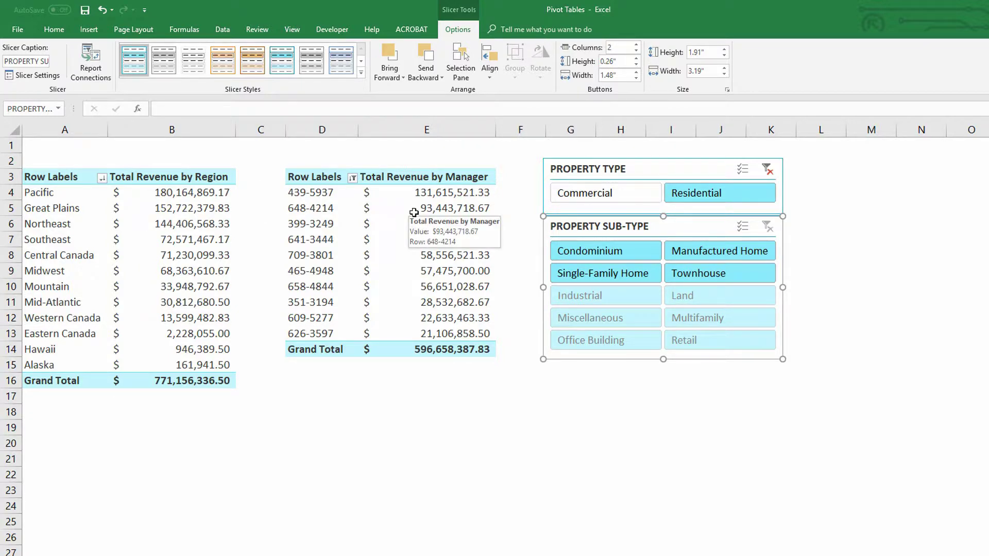
pyautogui.click(573, 256)
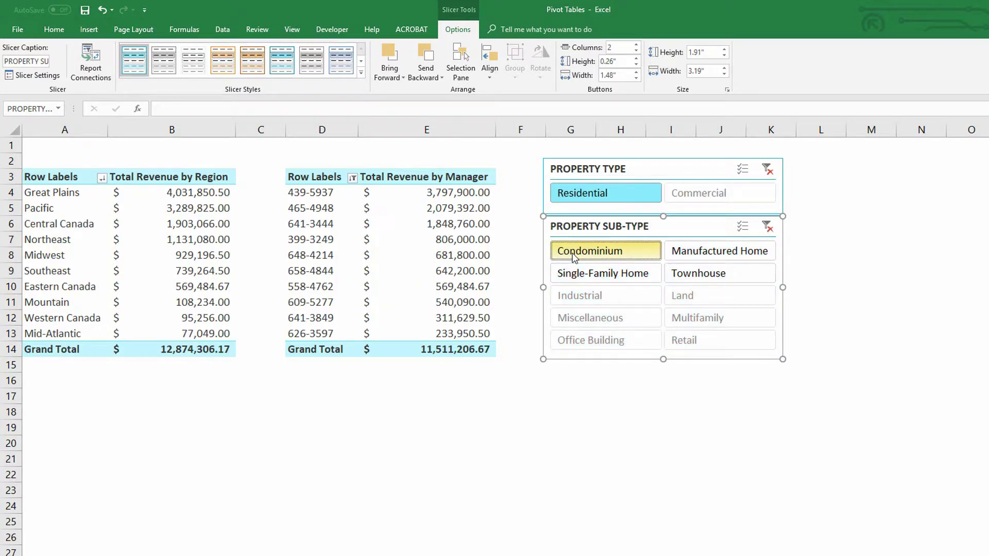
pyautogui.click(594, 274)
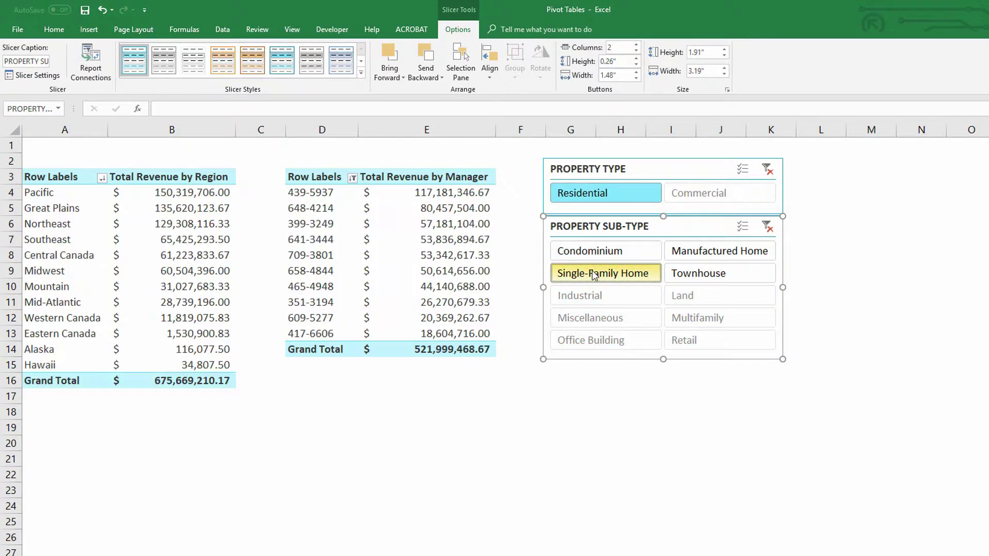
pyautogui.click(705, 256)
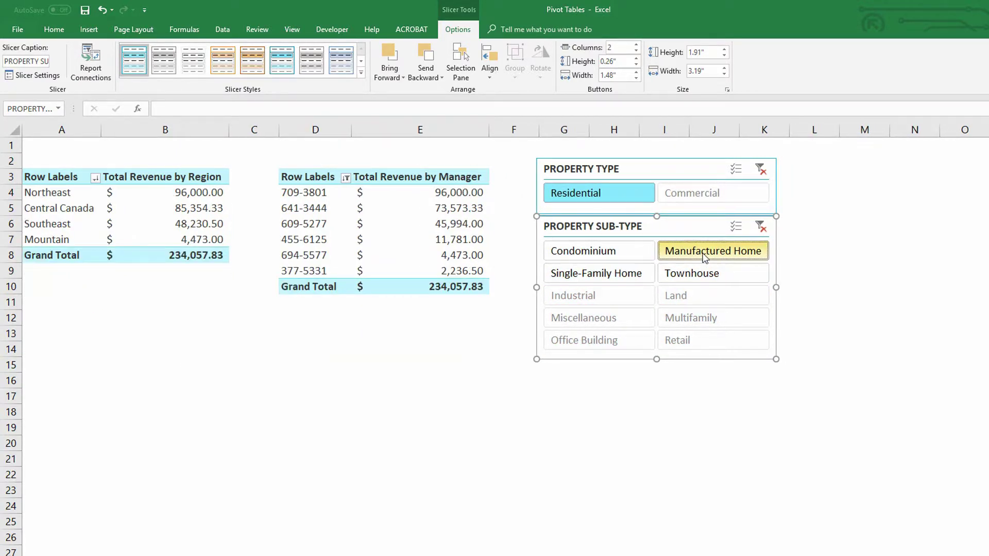